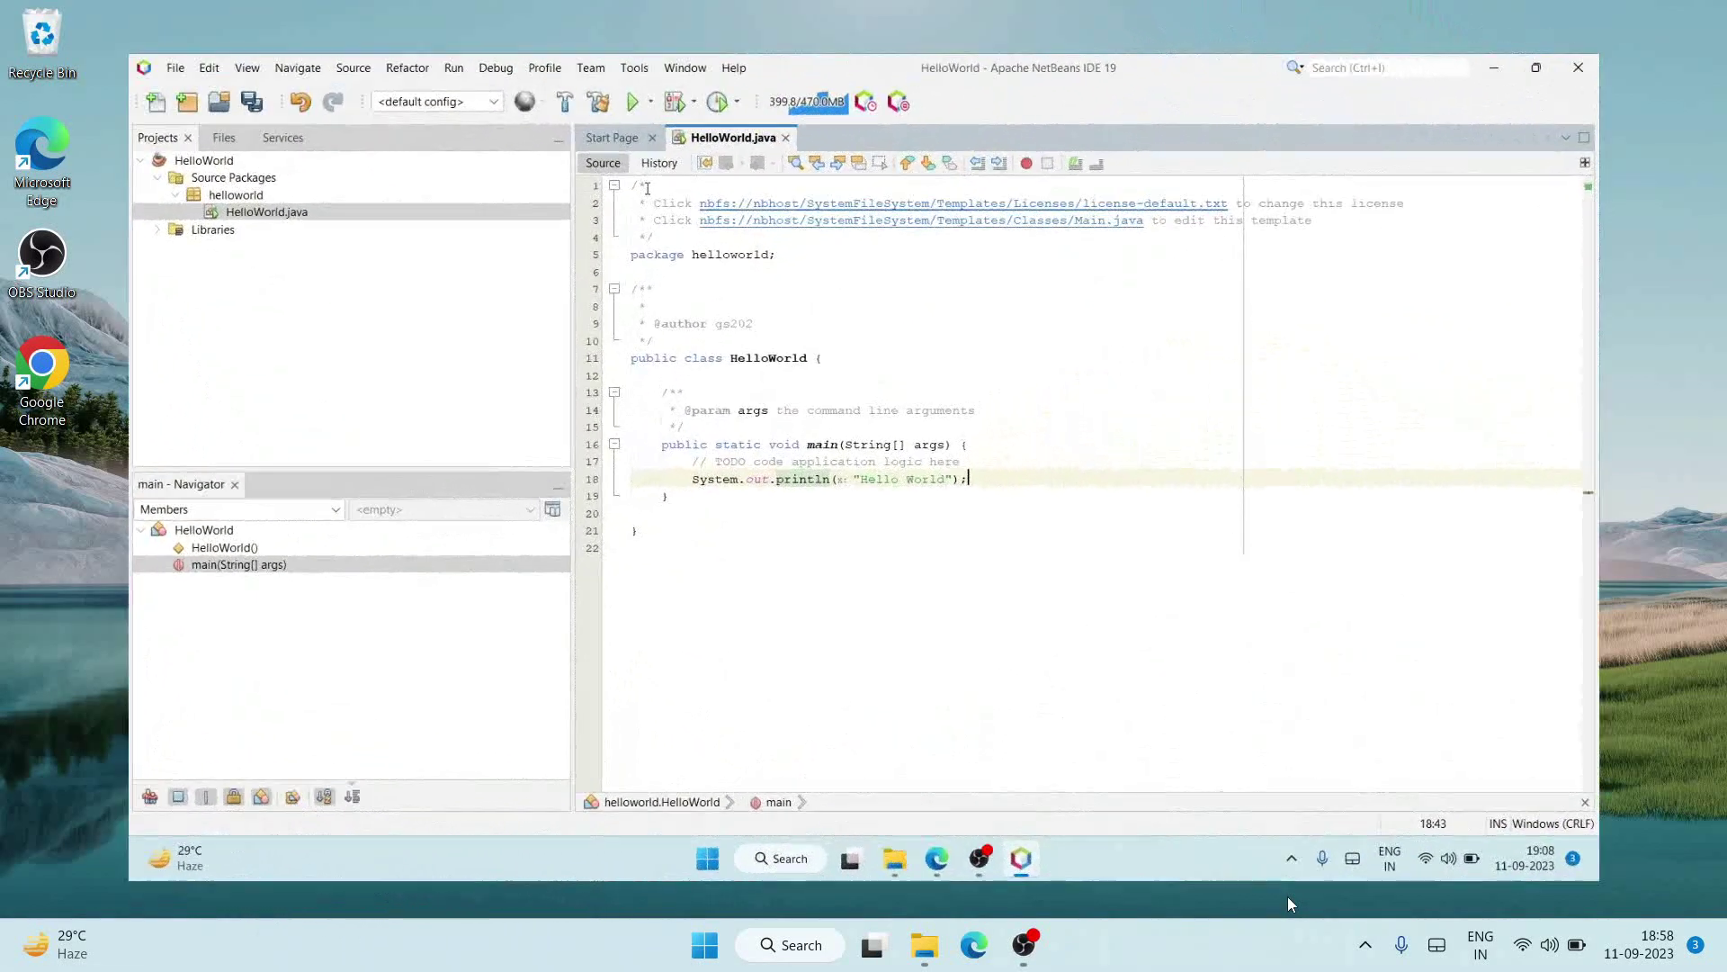
left_click(632, 102)
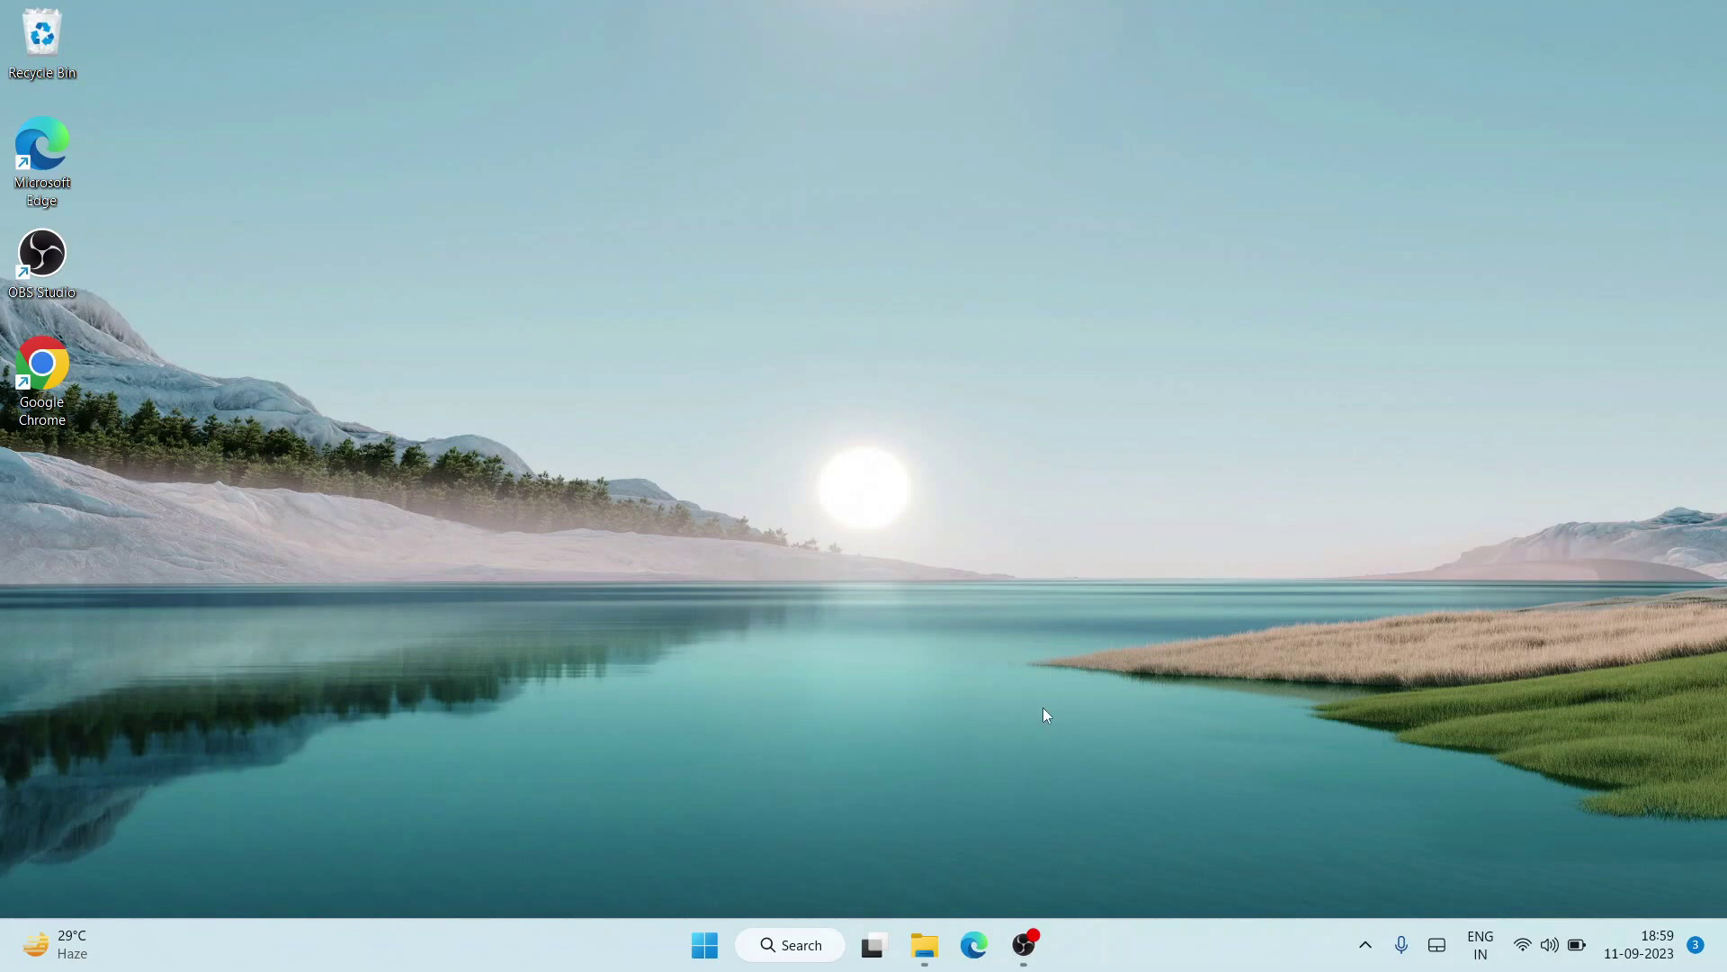
Step: Switch to Microsoft Edge and search the web for "netbeans download"
left_click(983, 955)
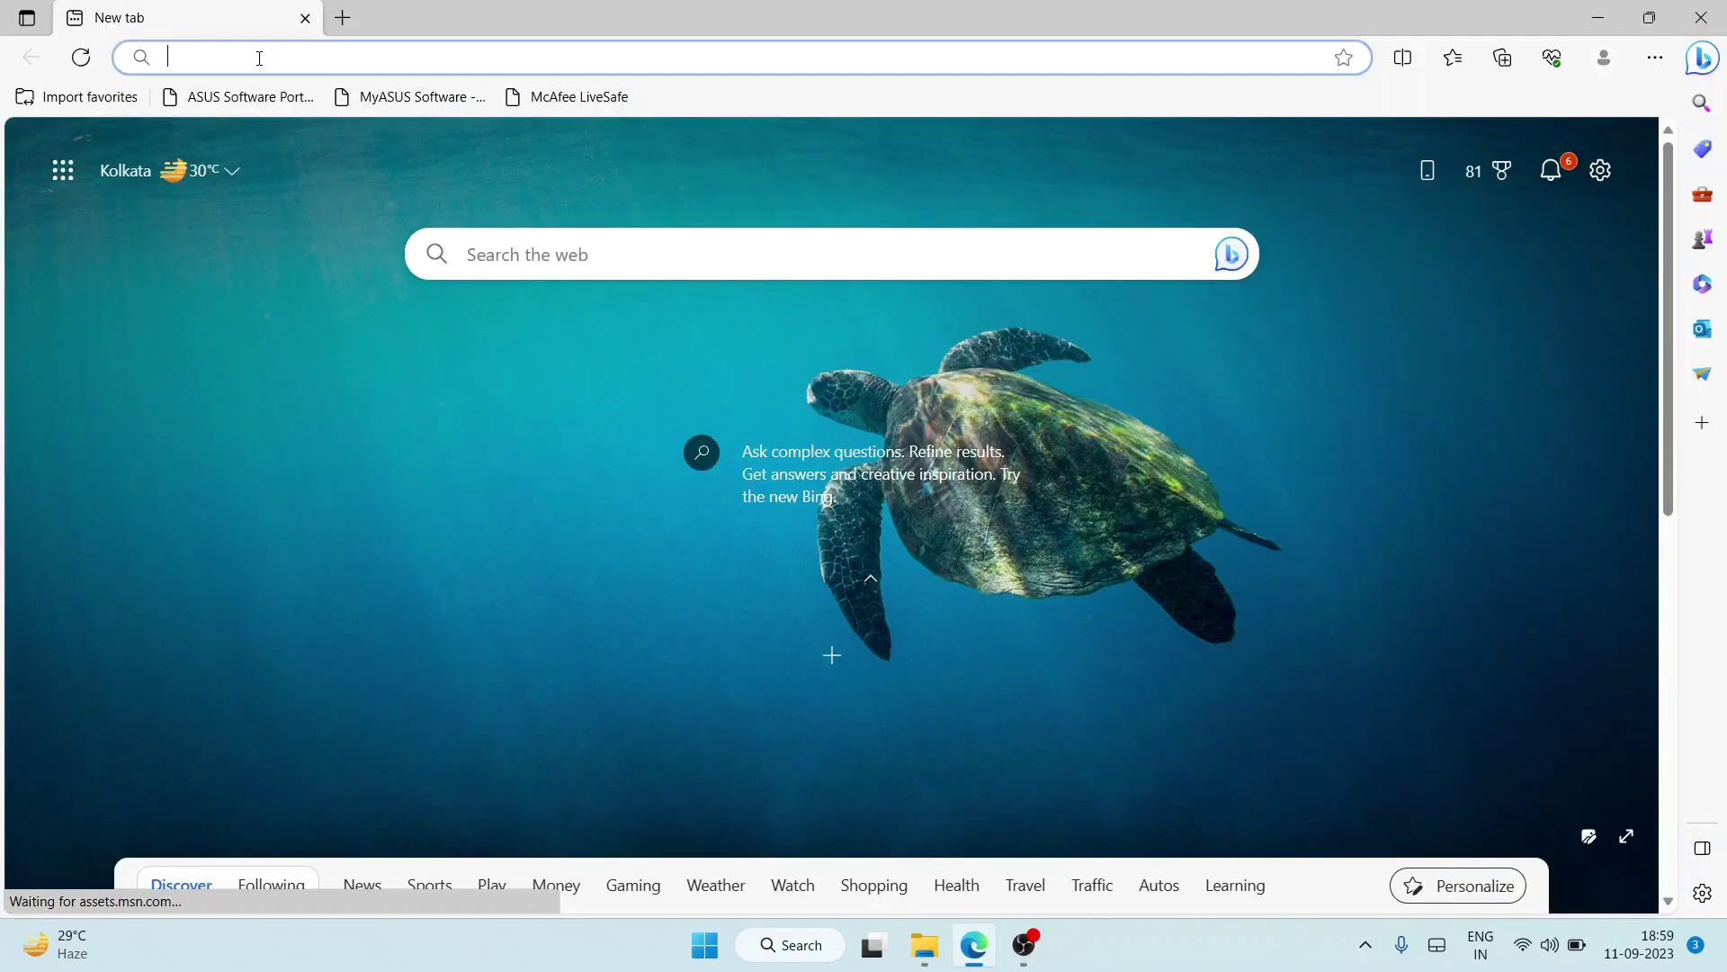
left_click(259, 57)
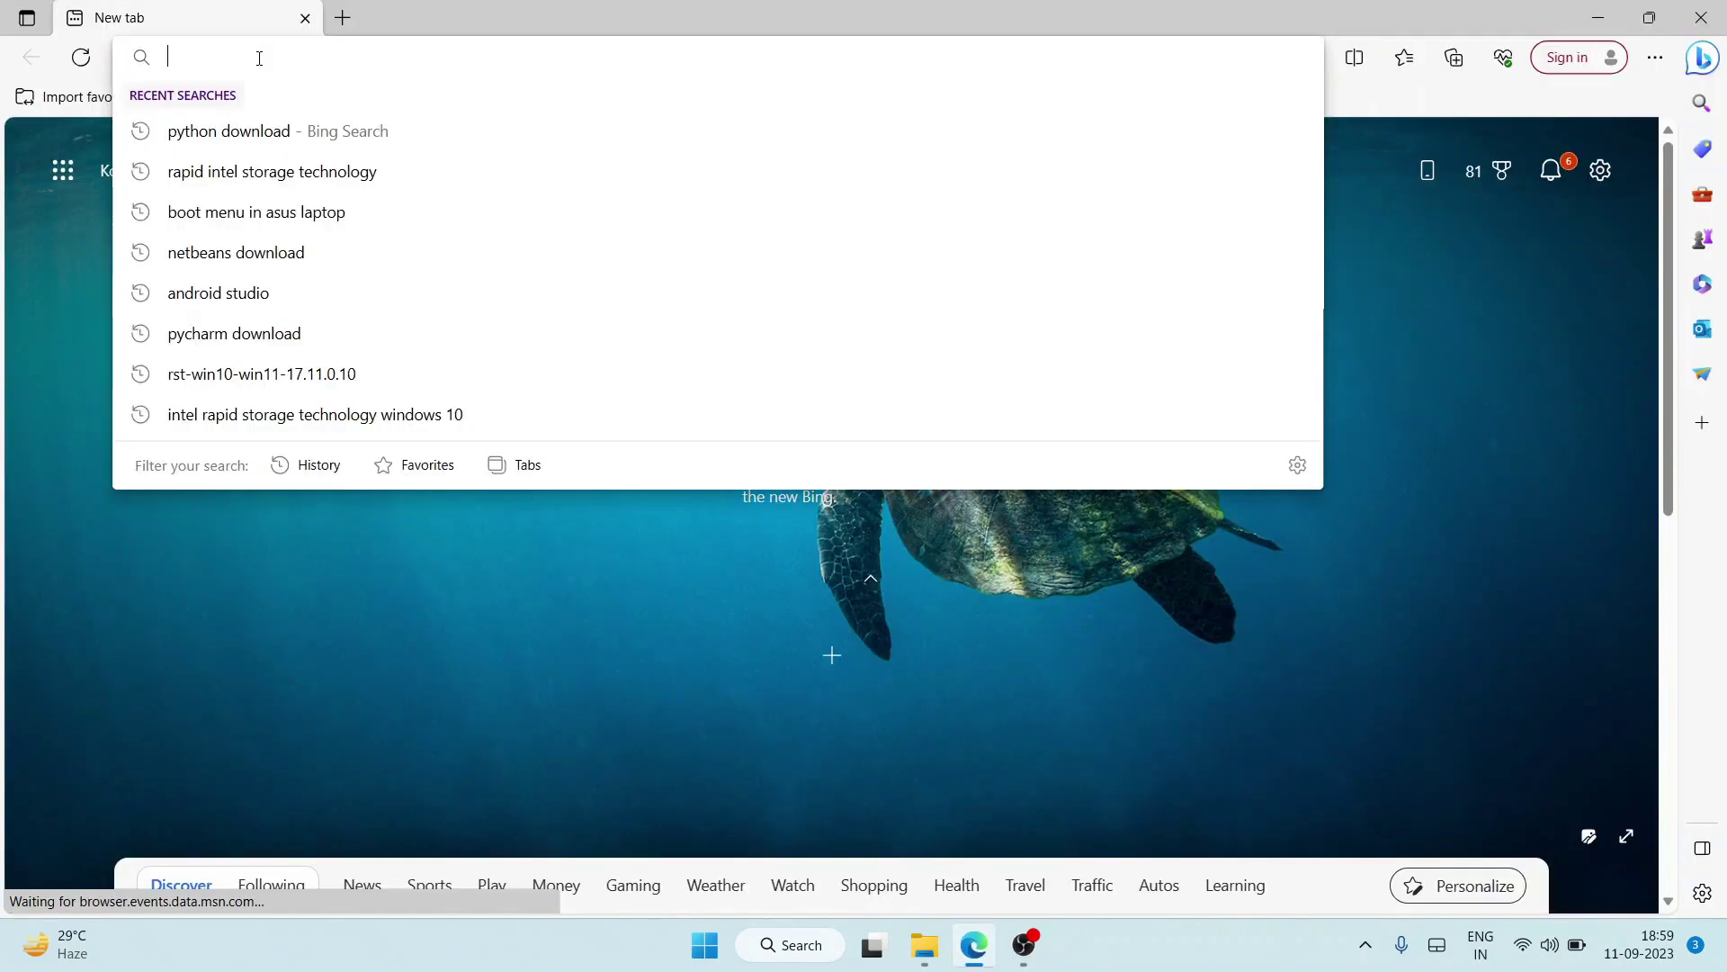
type("netbe")
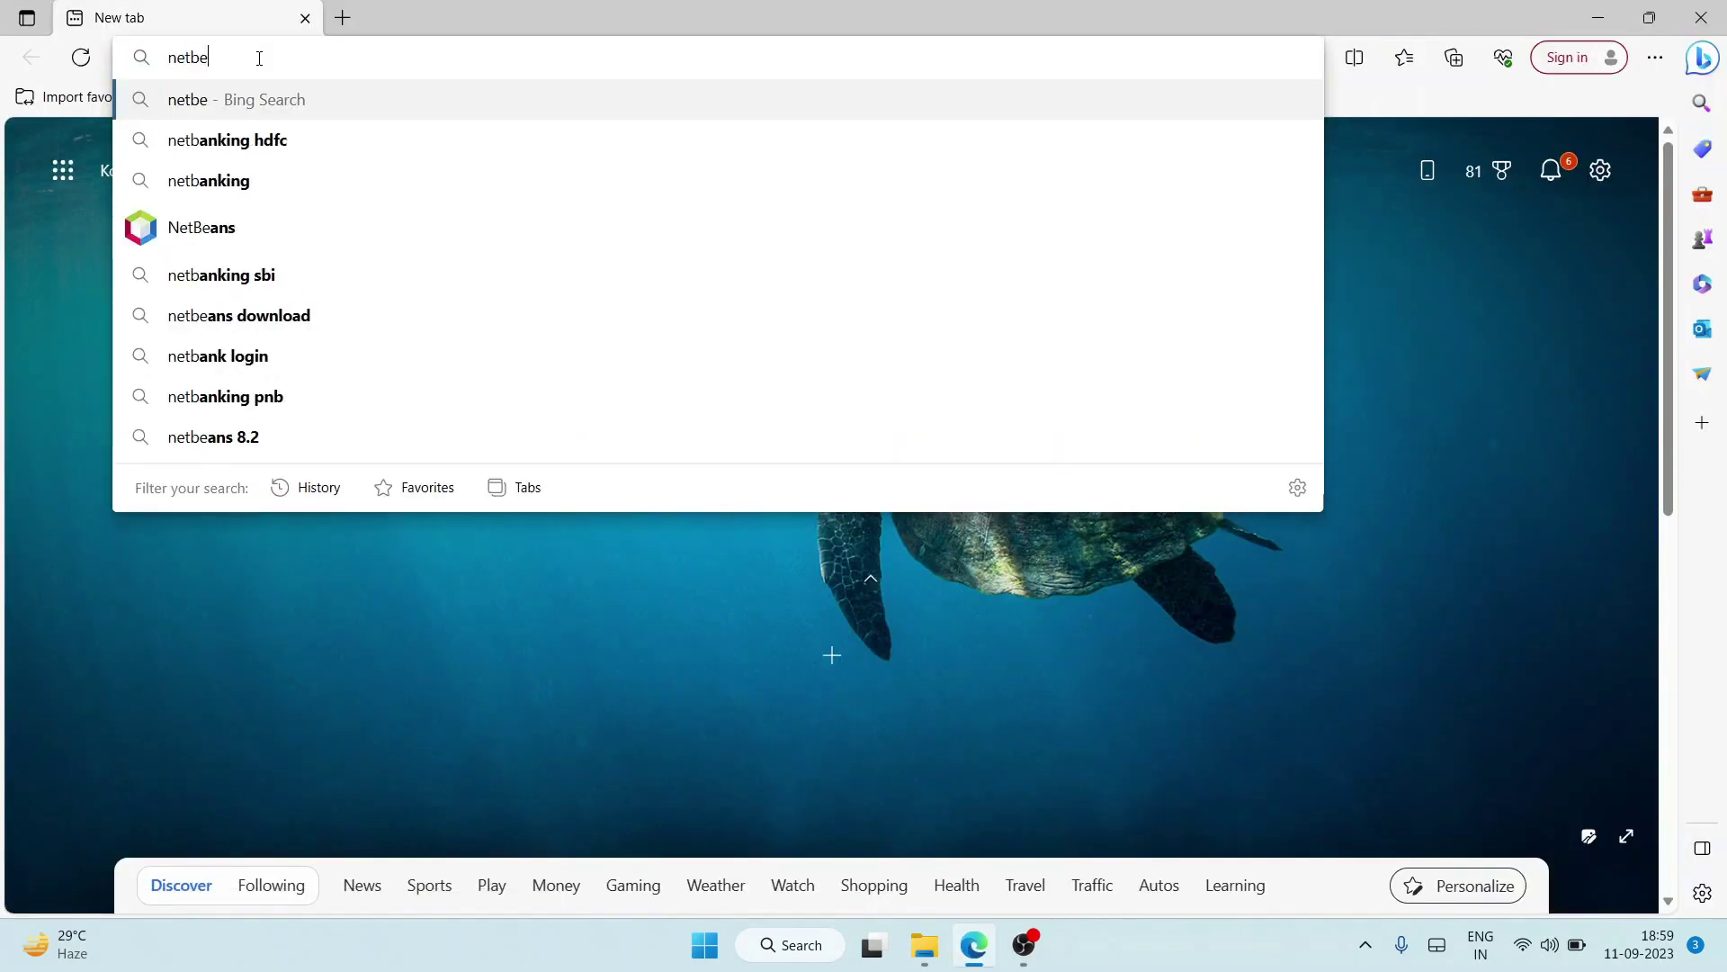
type("a")
key("Down")
key("Down")
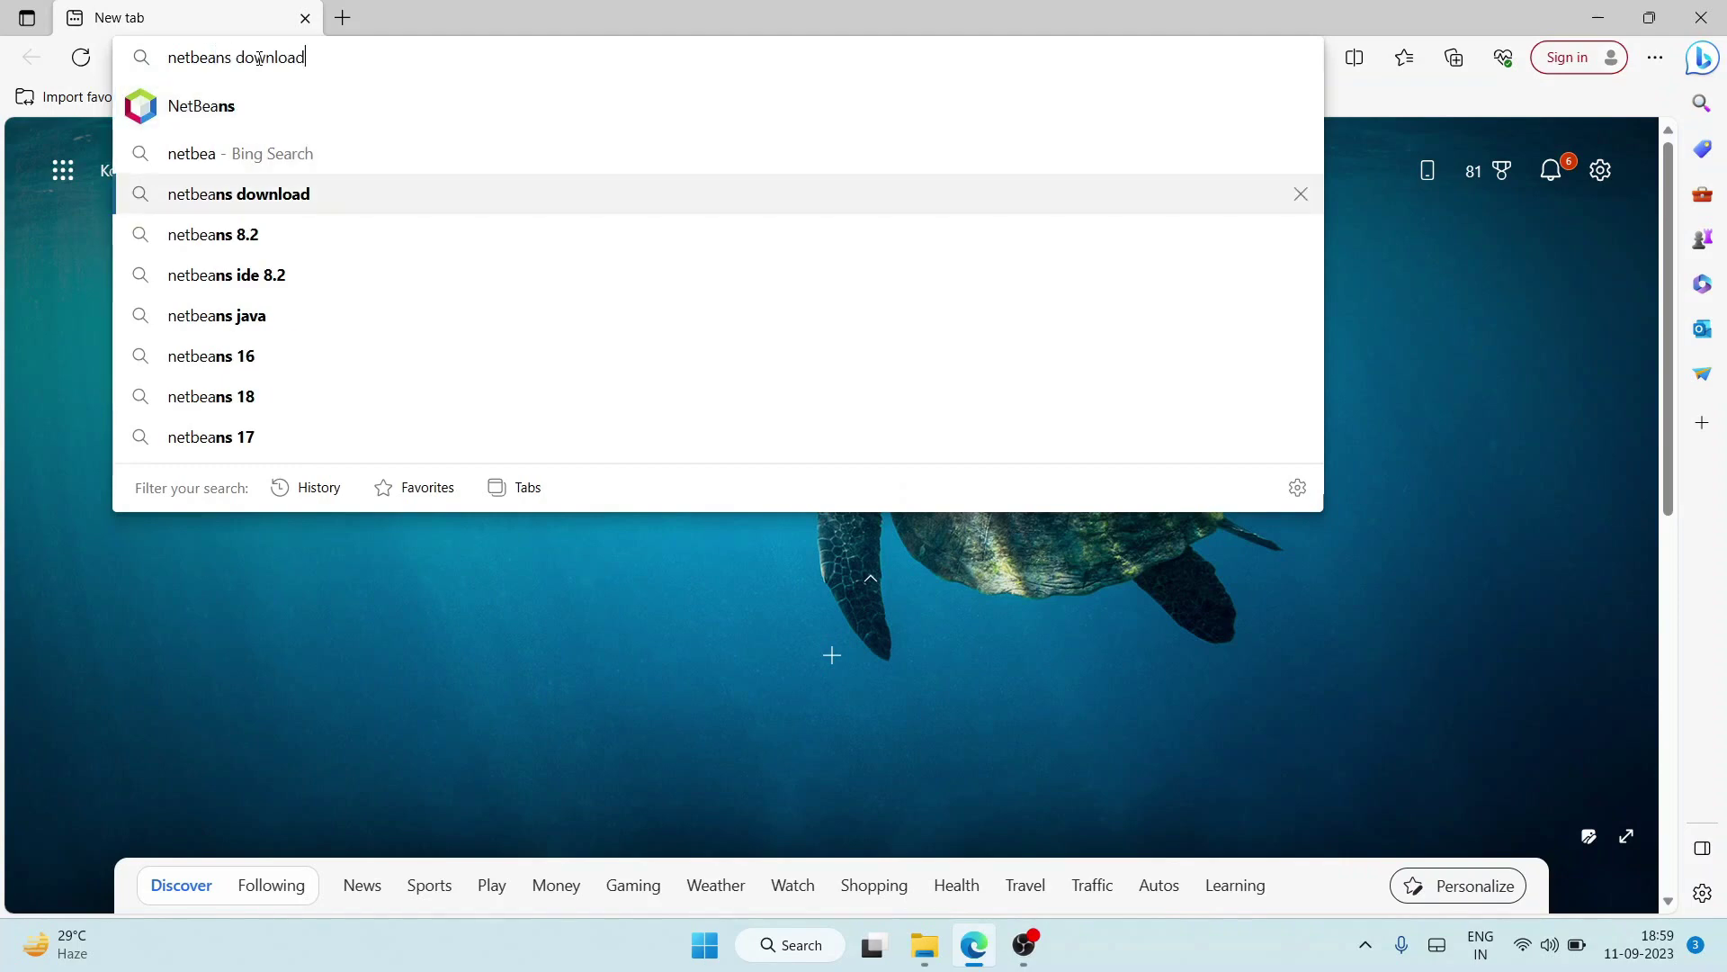
key("Return")
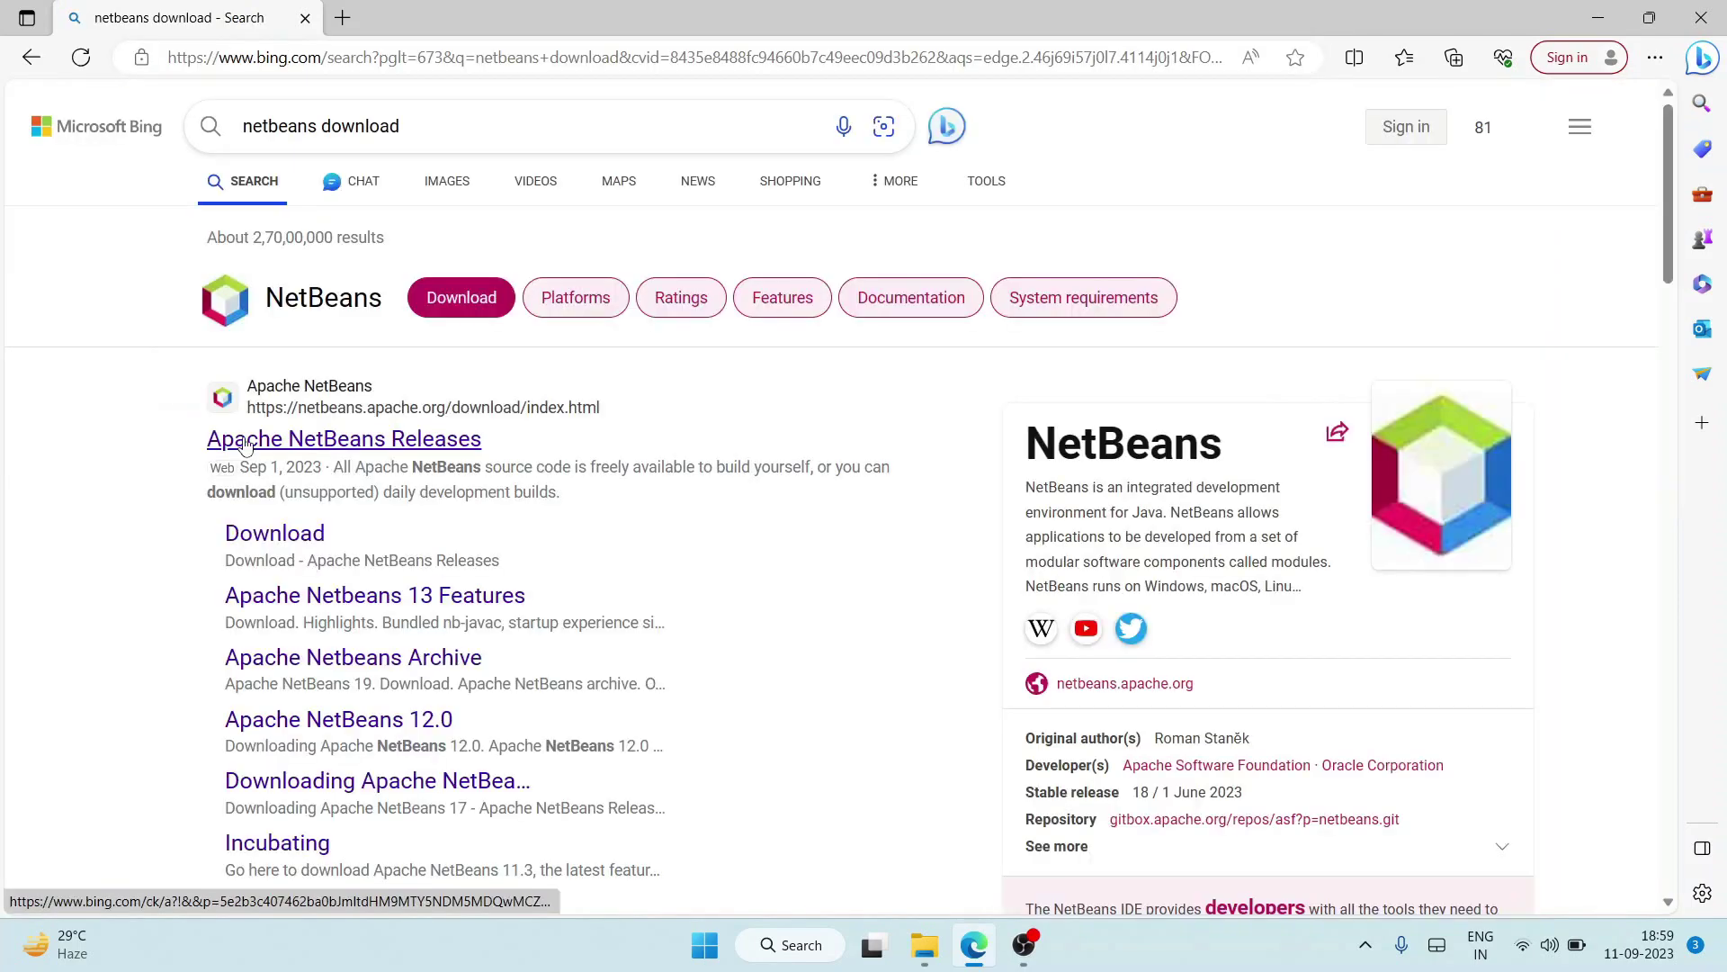
Step: Open the Apache NetBeans Releases search result and go to the download page for Apache NetBeans 19
left_click(452, 442)
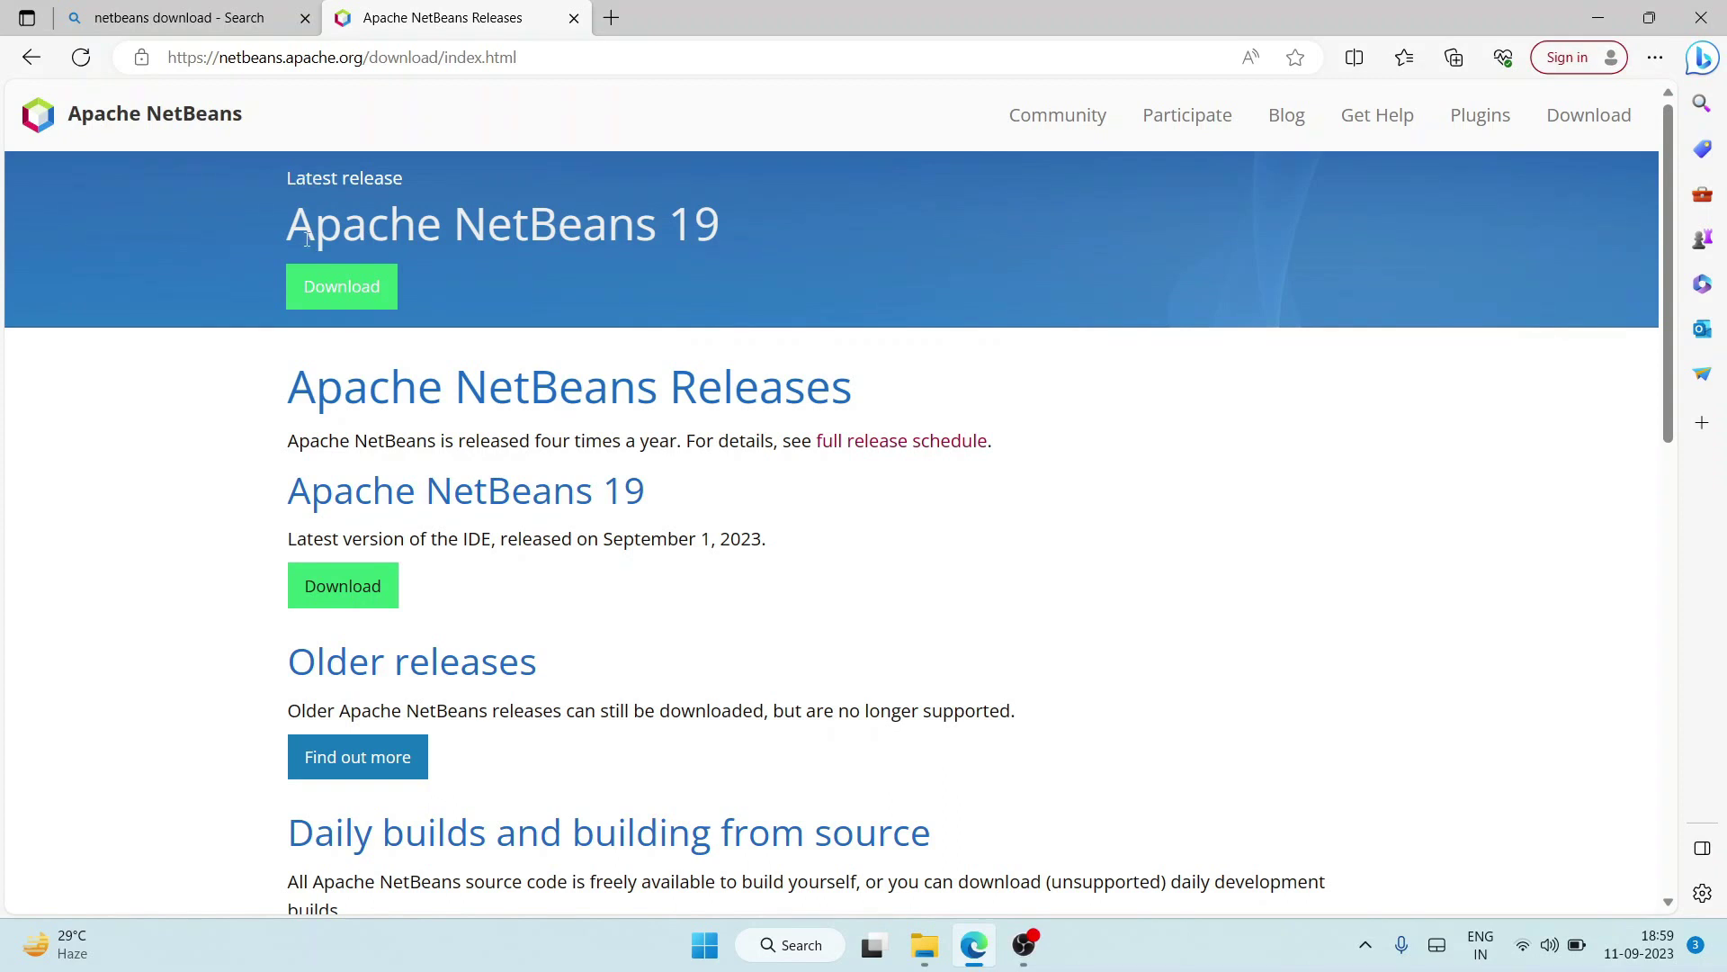
left_click_drag(444, 225, 749, 219)
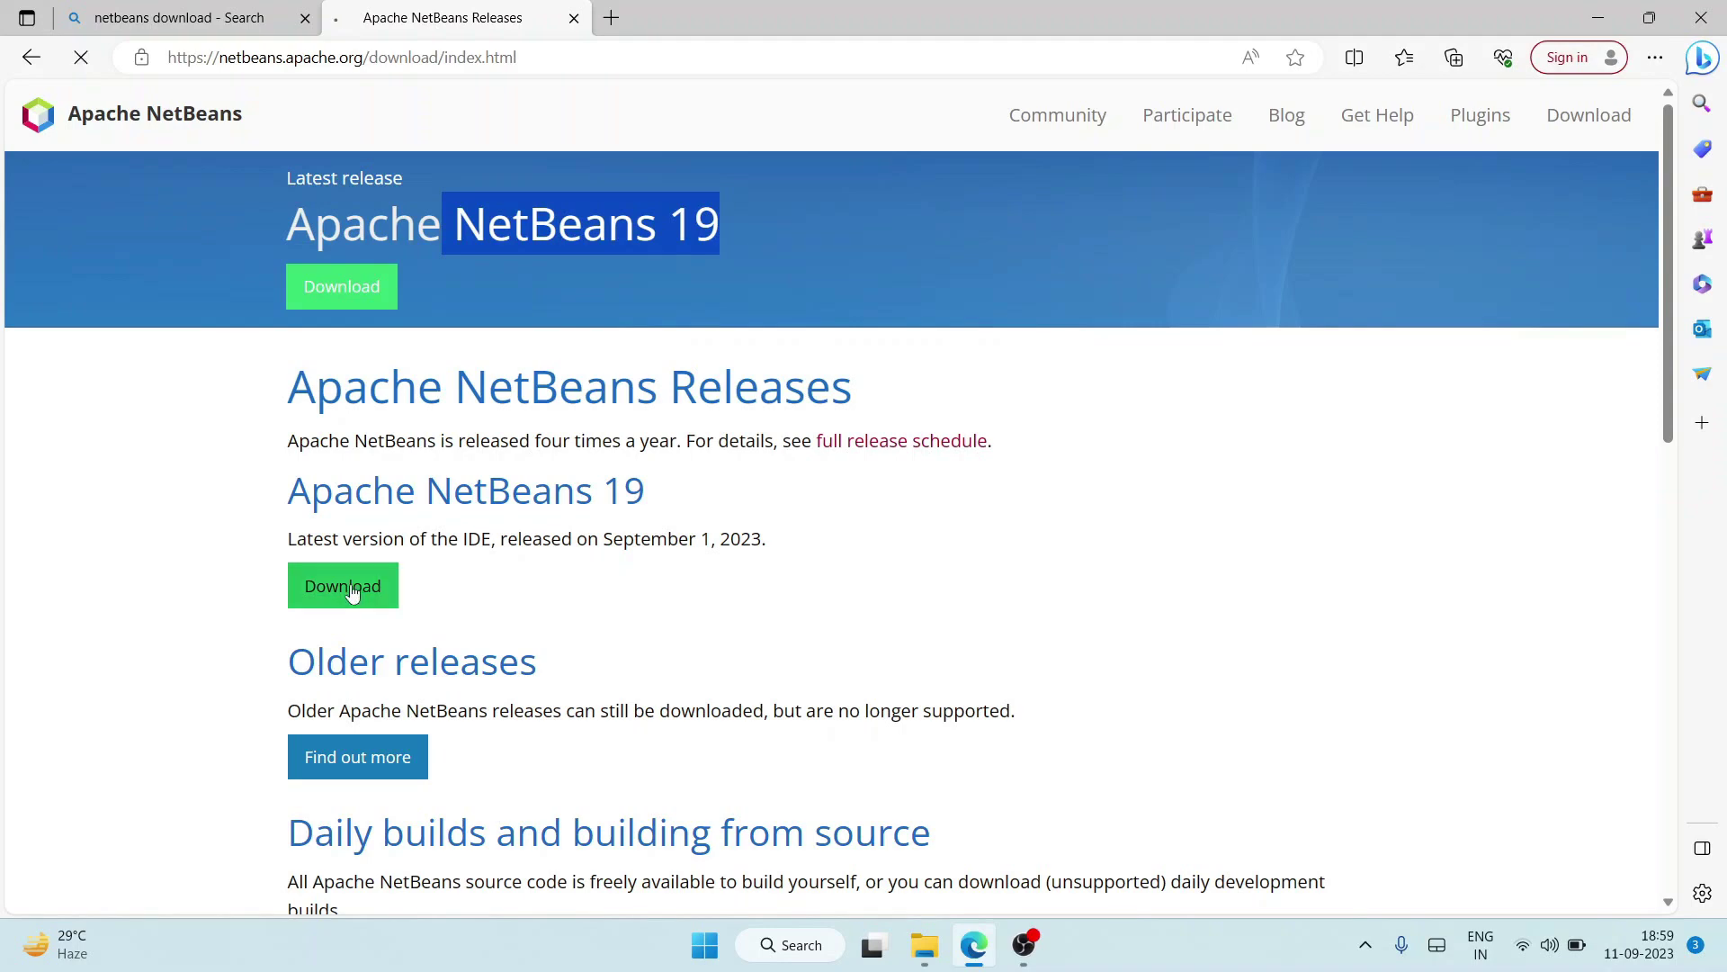
left_click(343, 586)
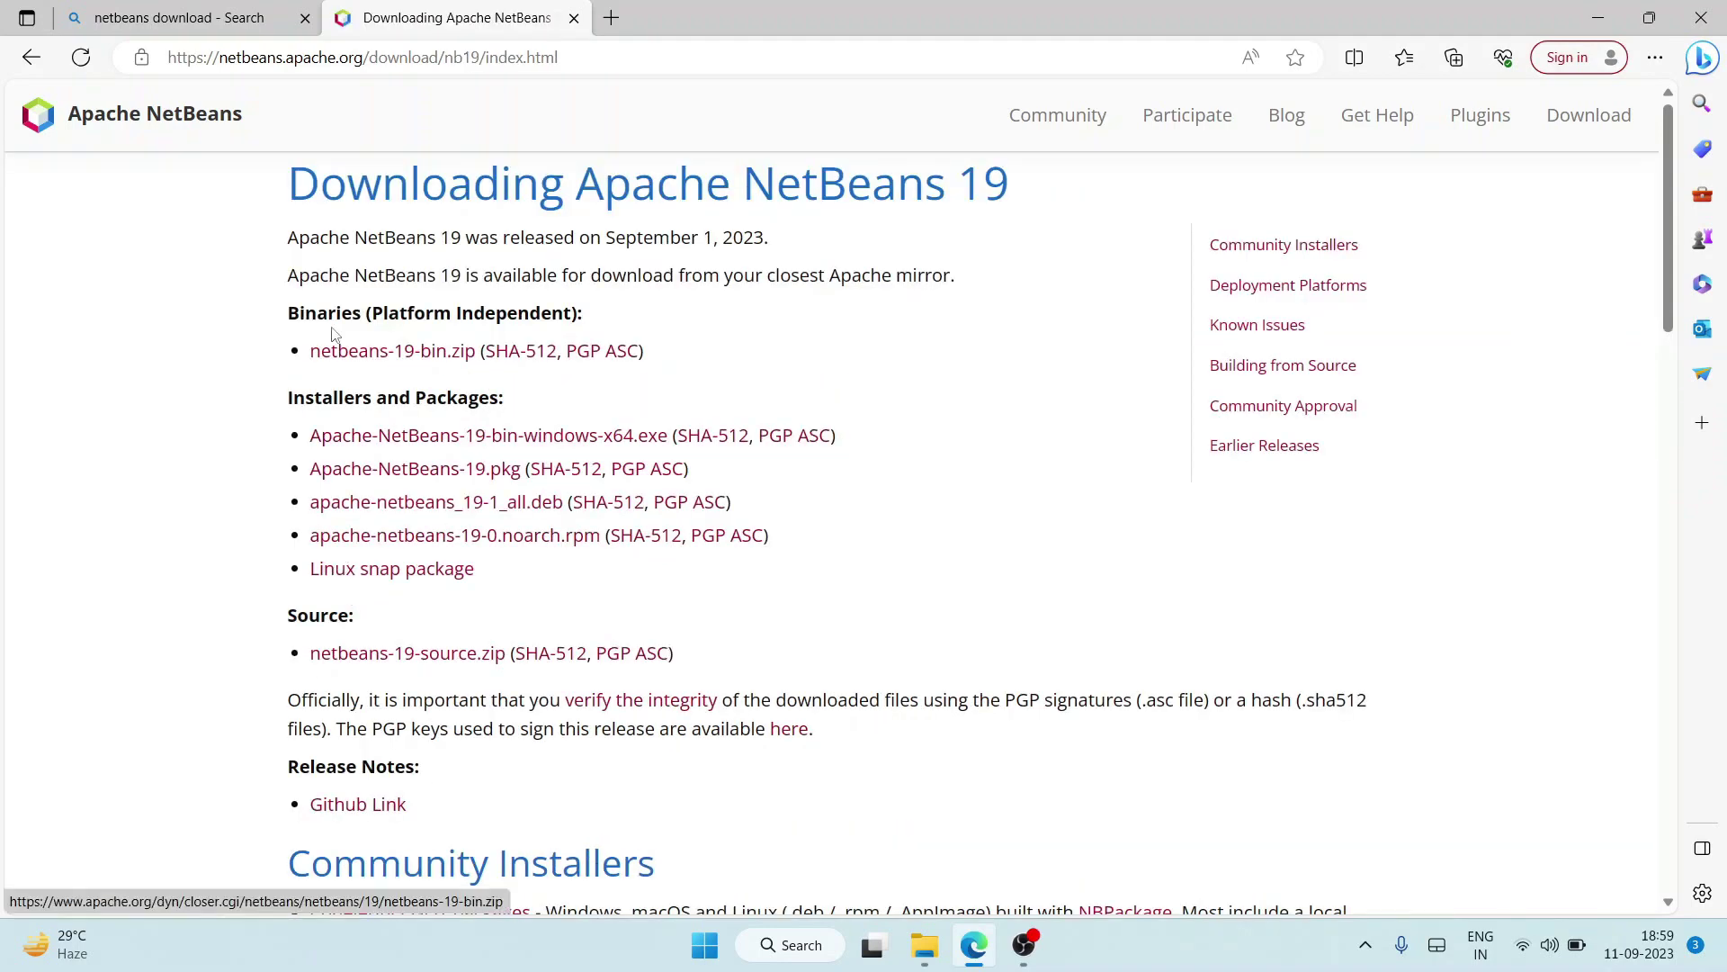
Step: Open the mirror page for the Windows installer Apache-NetBeans-19-bin-windows-x64.exe
left_click_drag(308, 171, 959, 262)
left_click(960, 262)
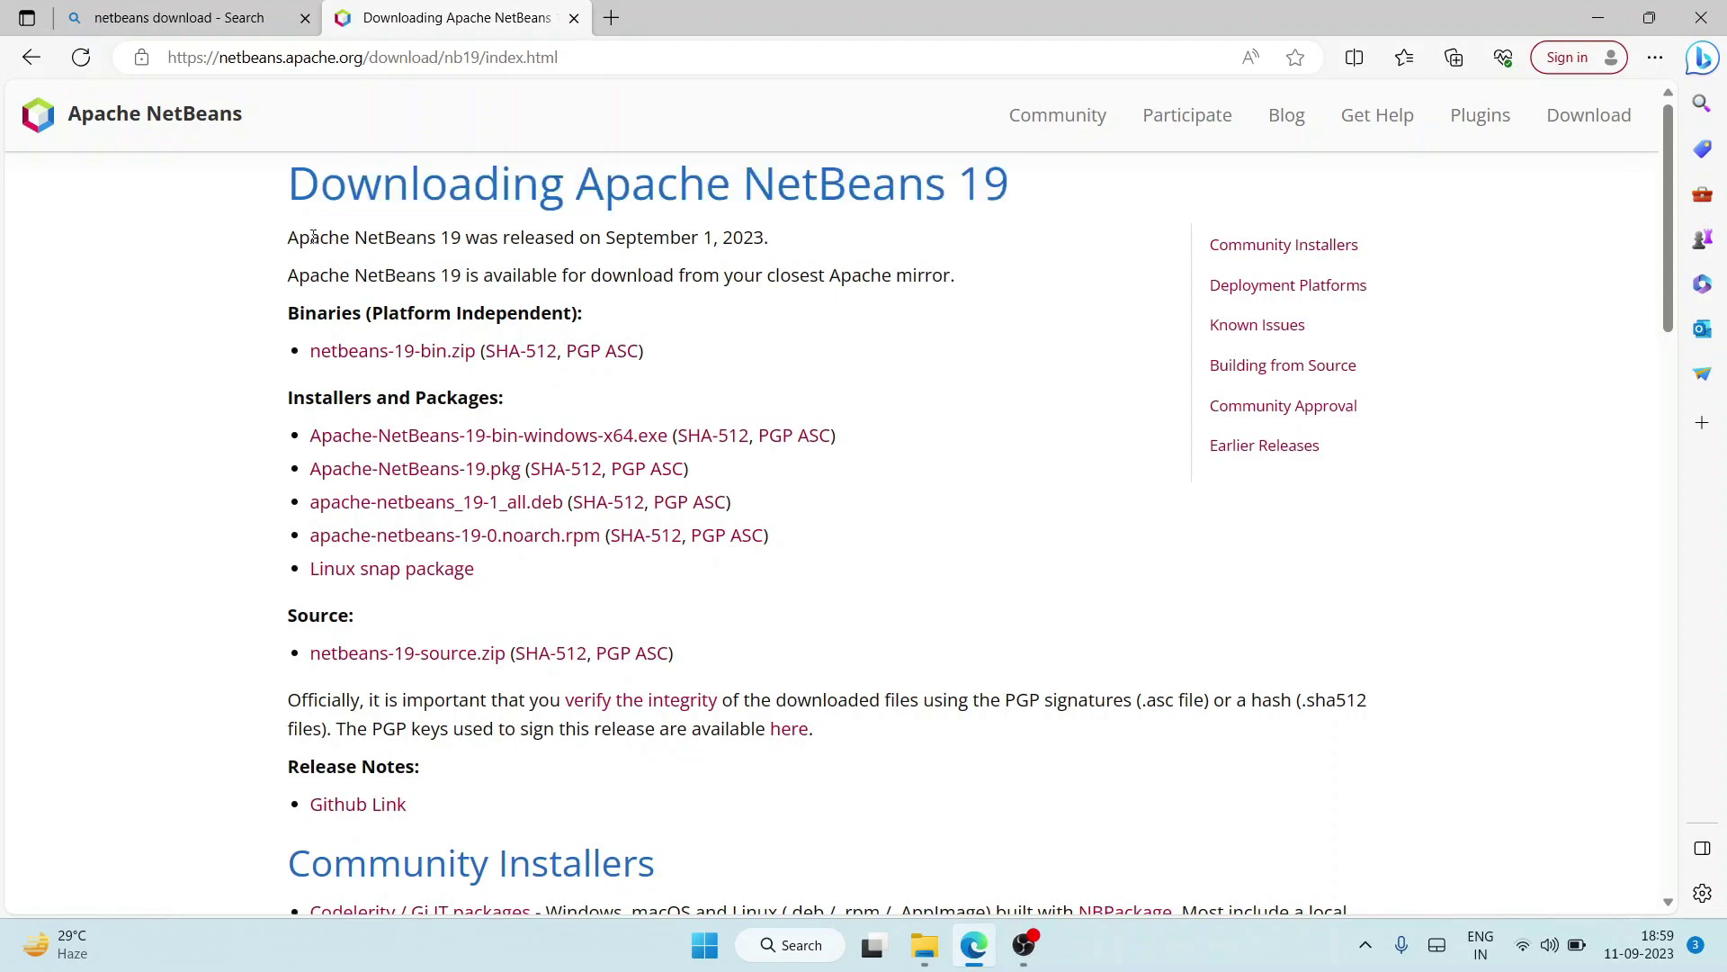
left_click_drag(313, 236, 483, 236)
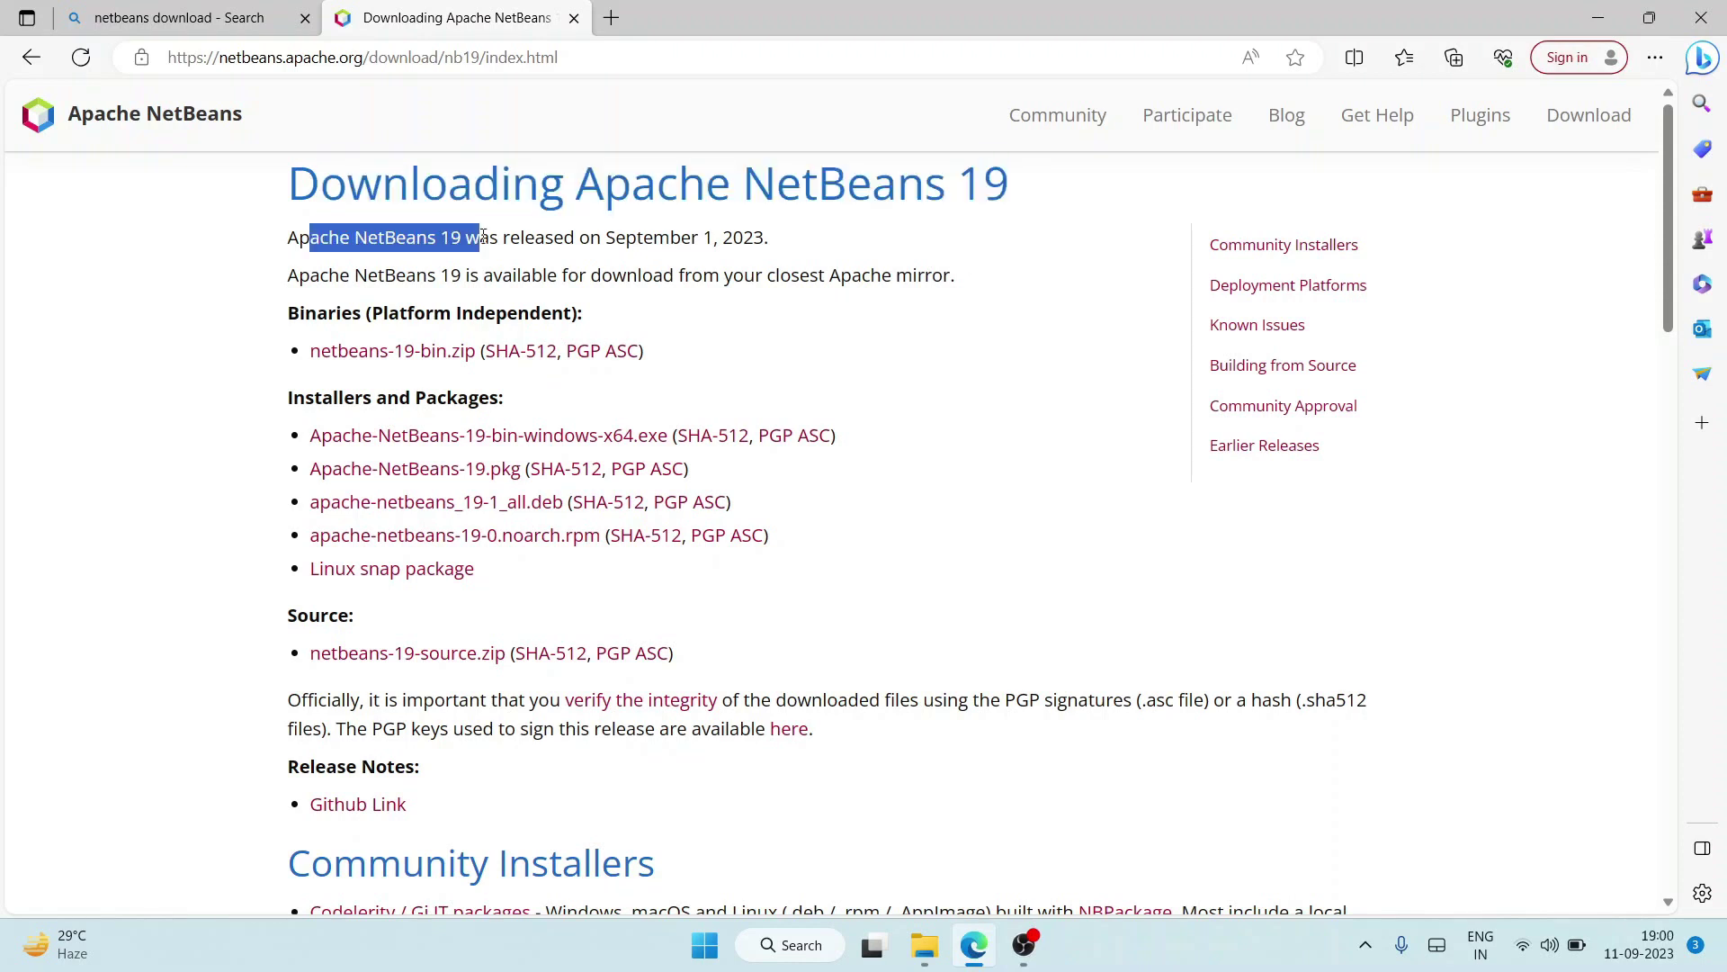
left_click_drag(483, 235, 813, 258)
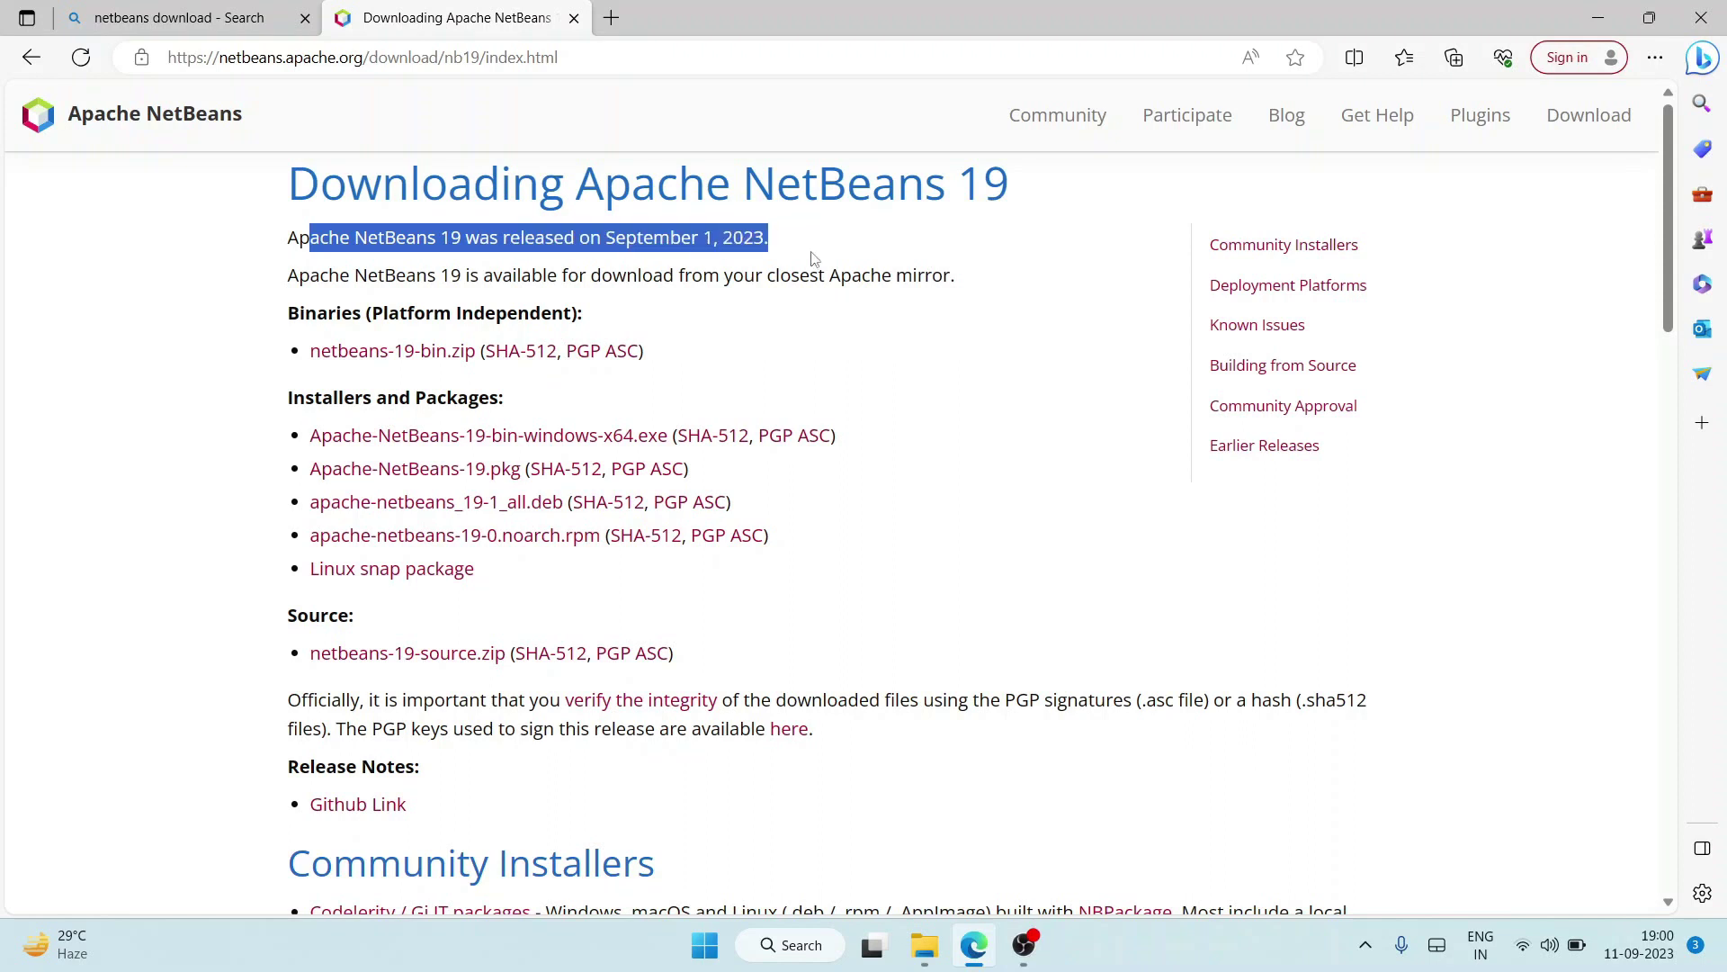
left_click(939, 320)
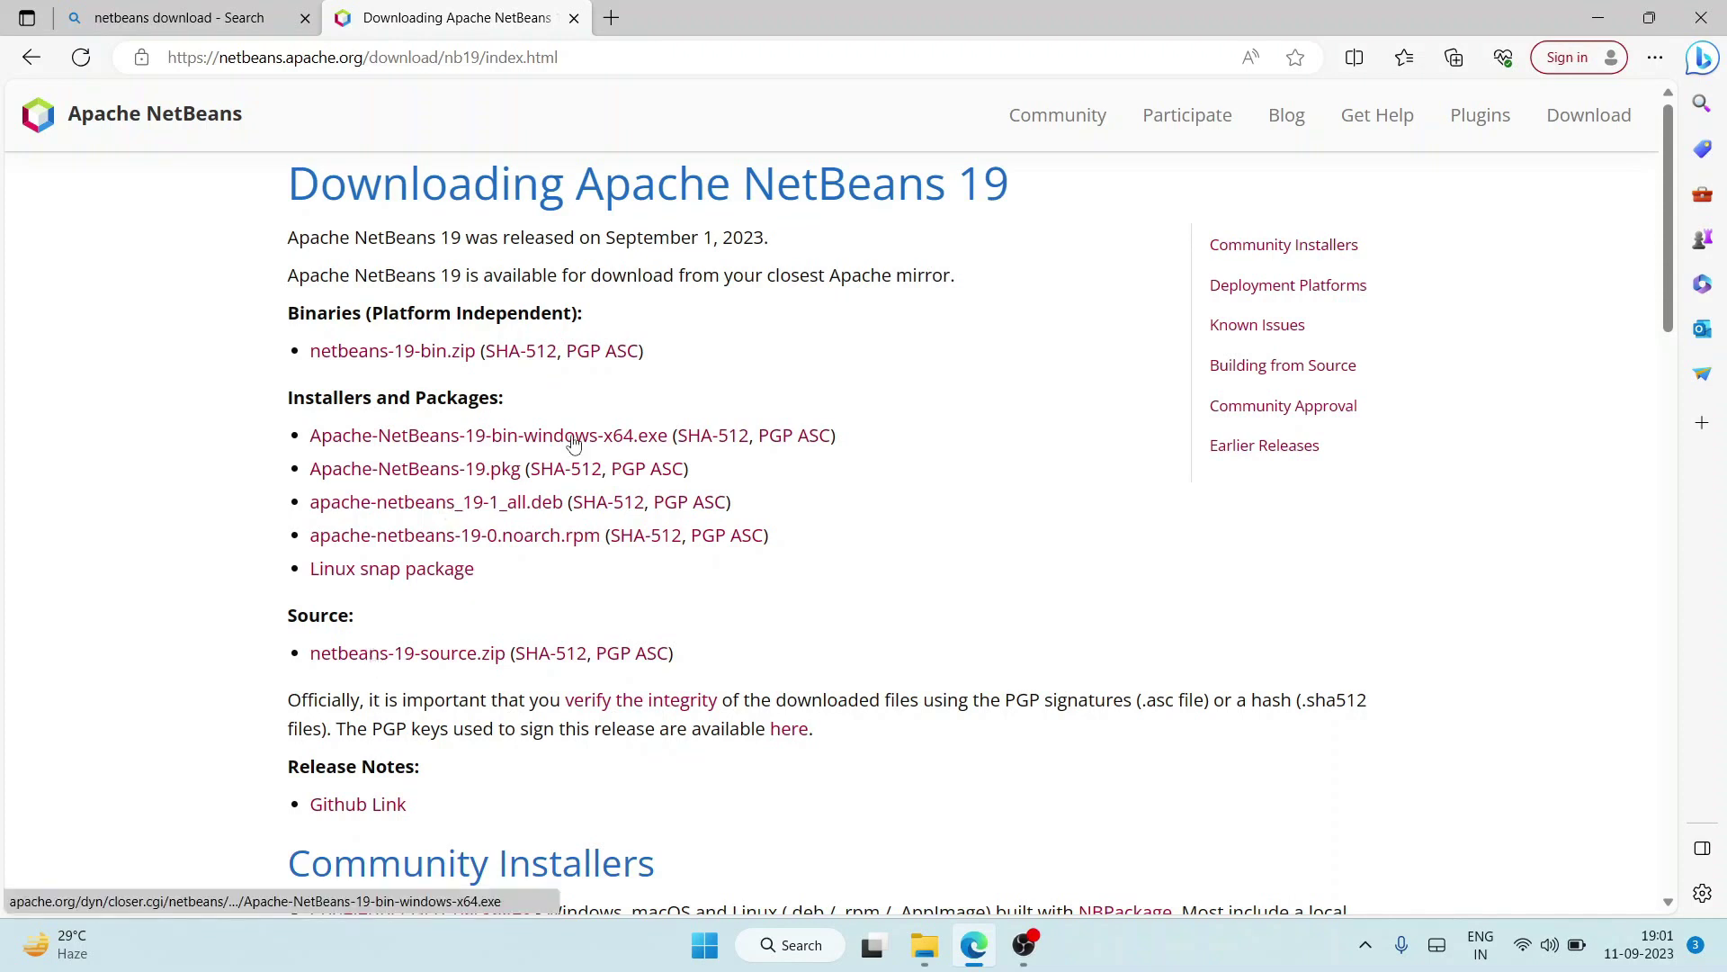
left_click(617, 436)
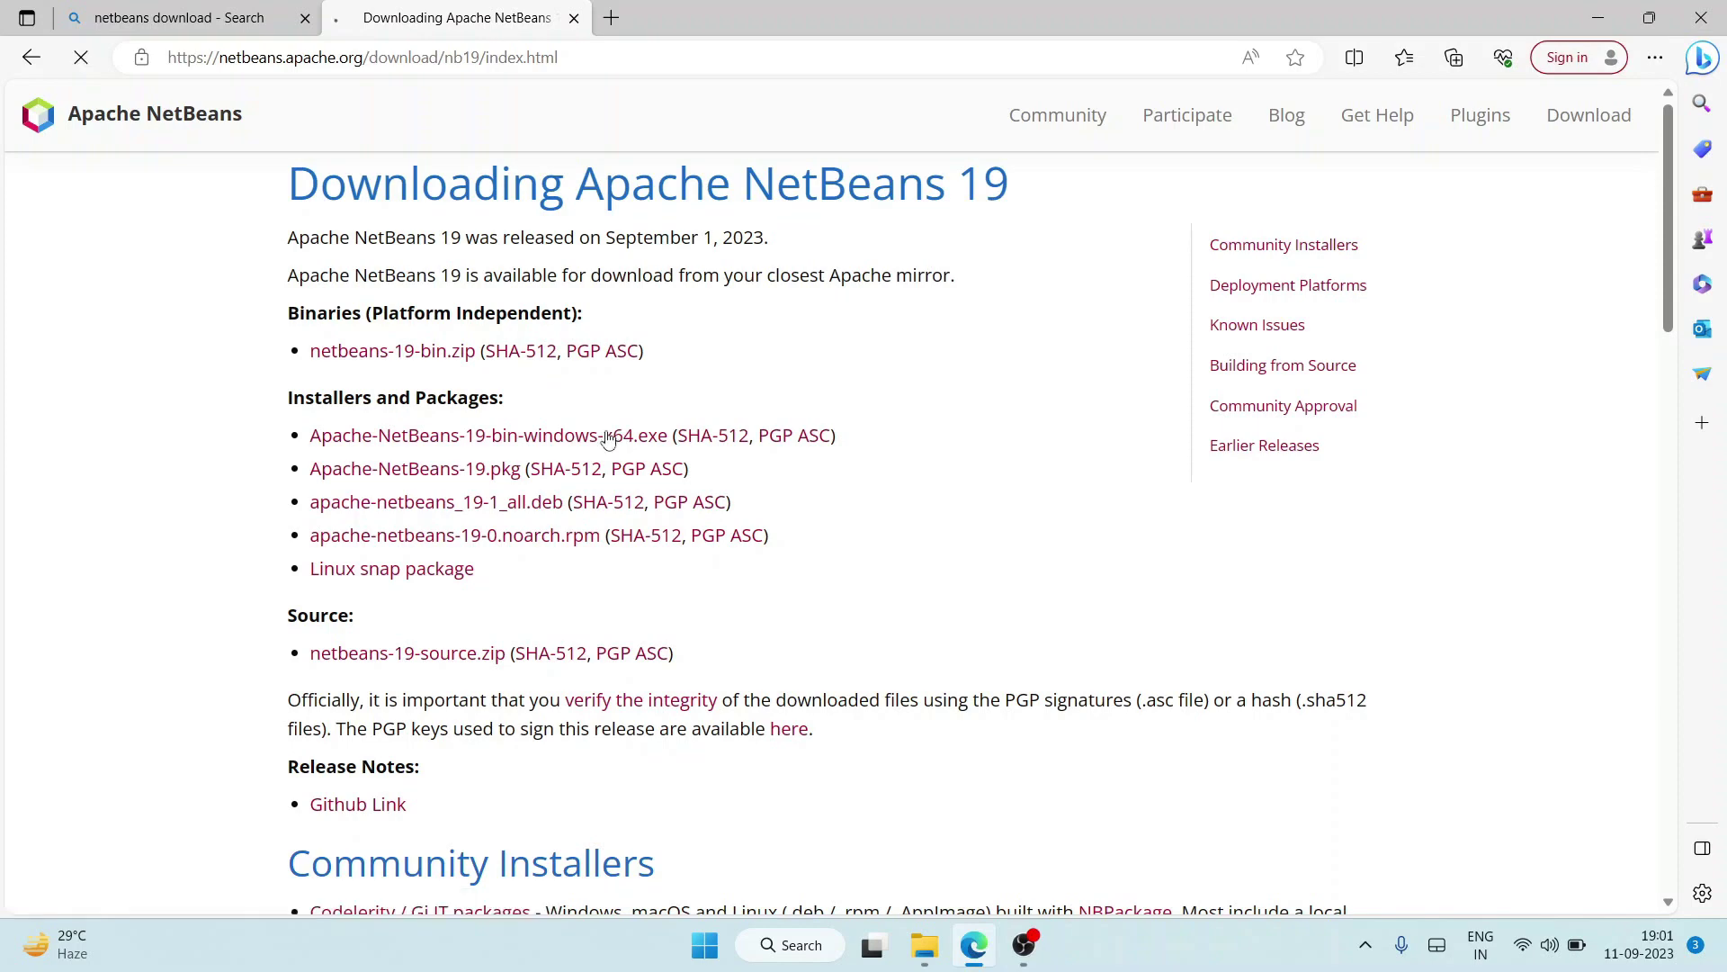
Step: Download Apache-NetBeans-19-bin-windows-x64.exe from the suggested dlcdn.apache.org link
left_click(690, 56)
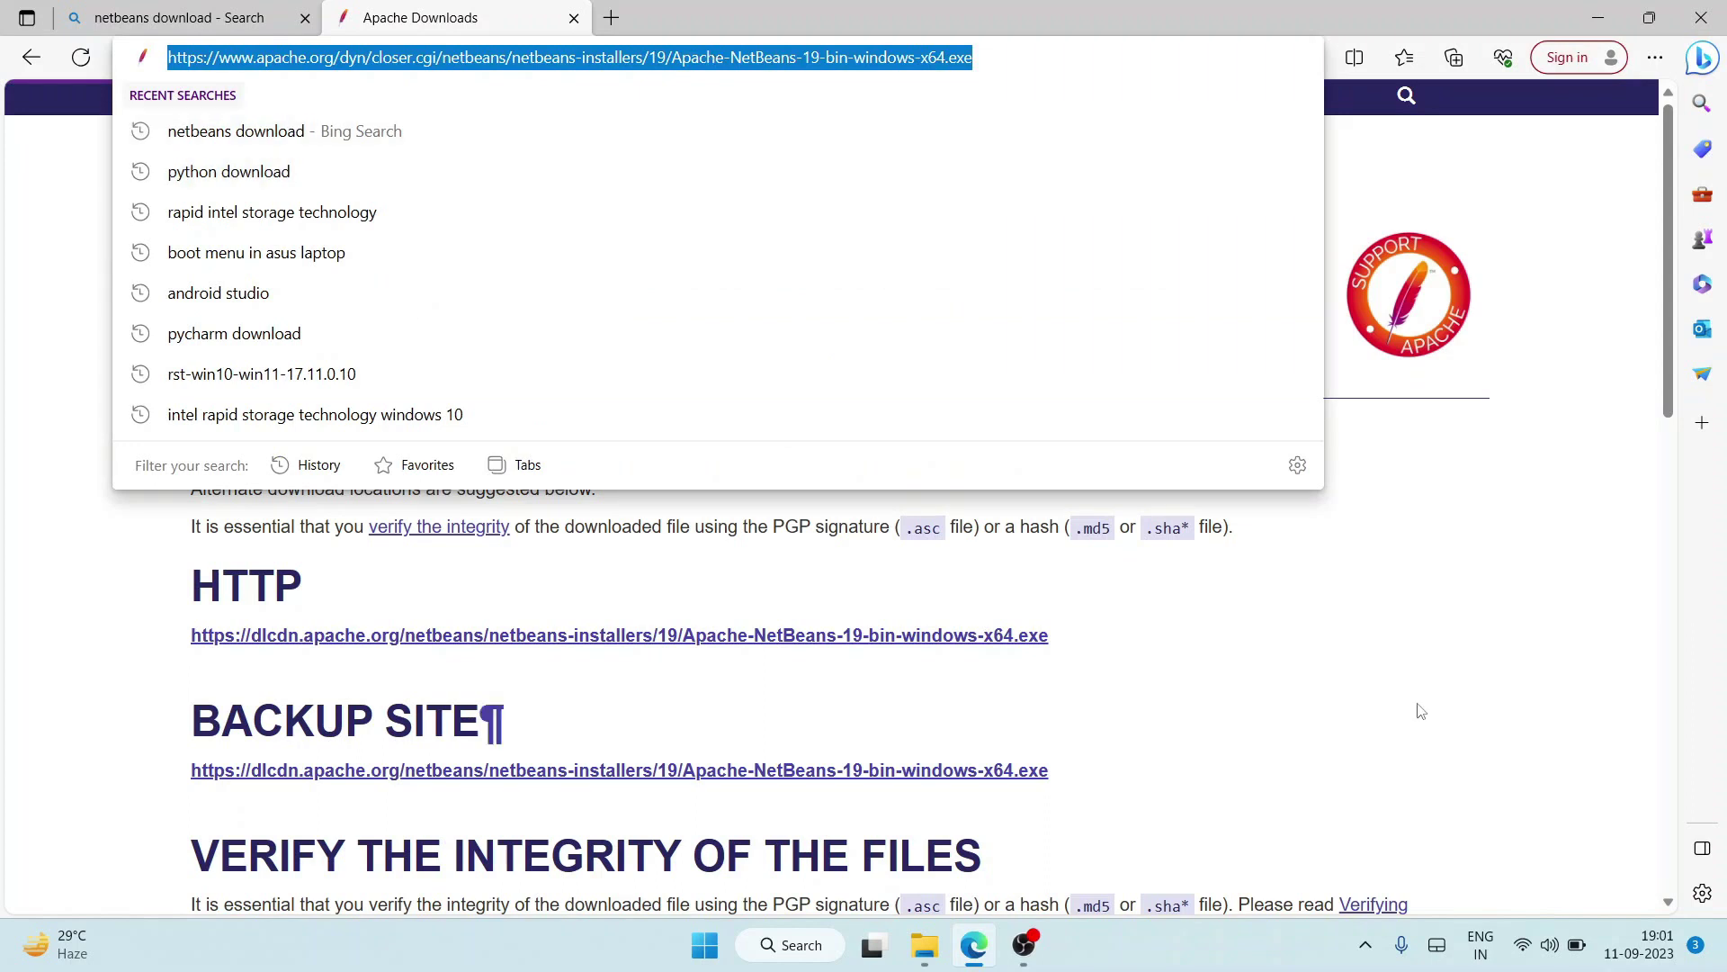
left_click(490, 725)
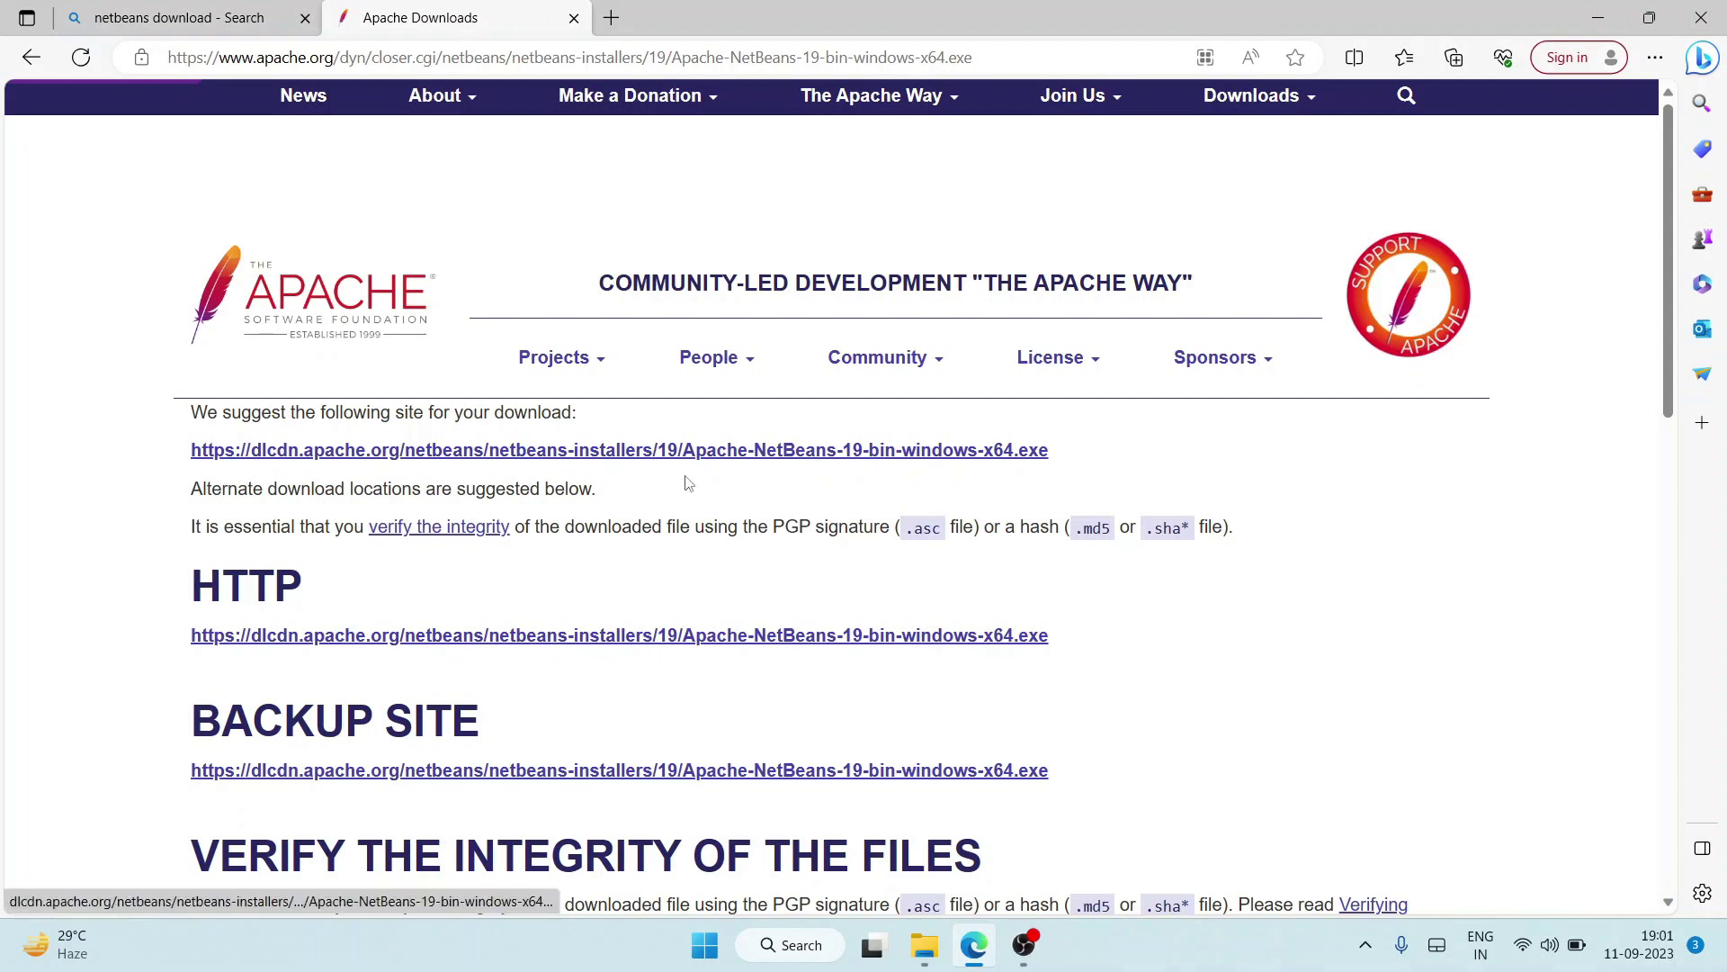
left_click_drag(183, 453, 1034, 447)
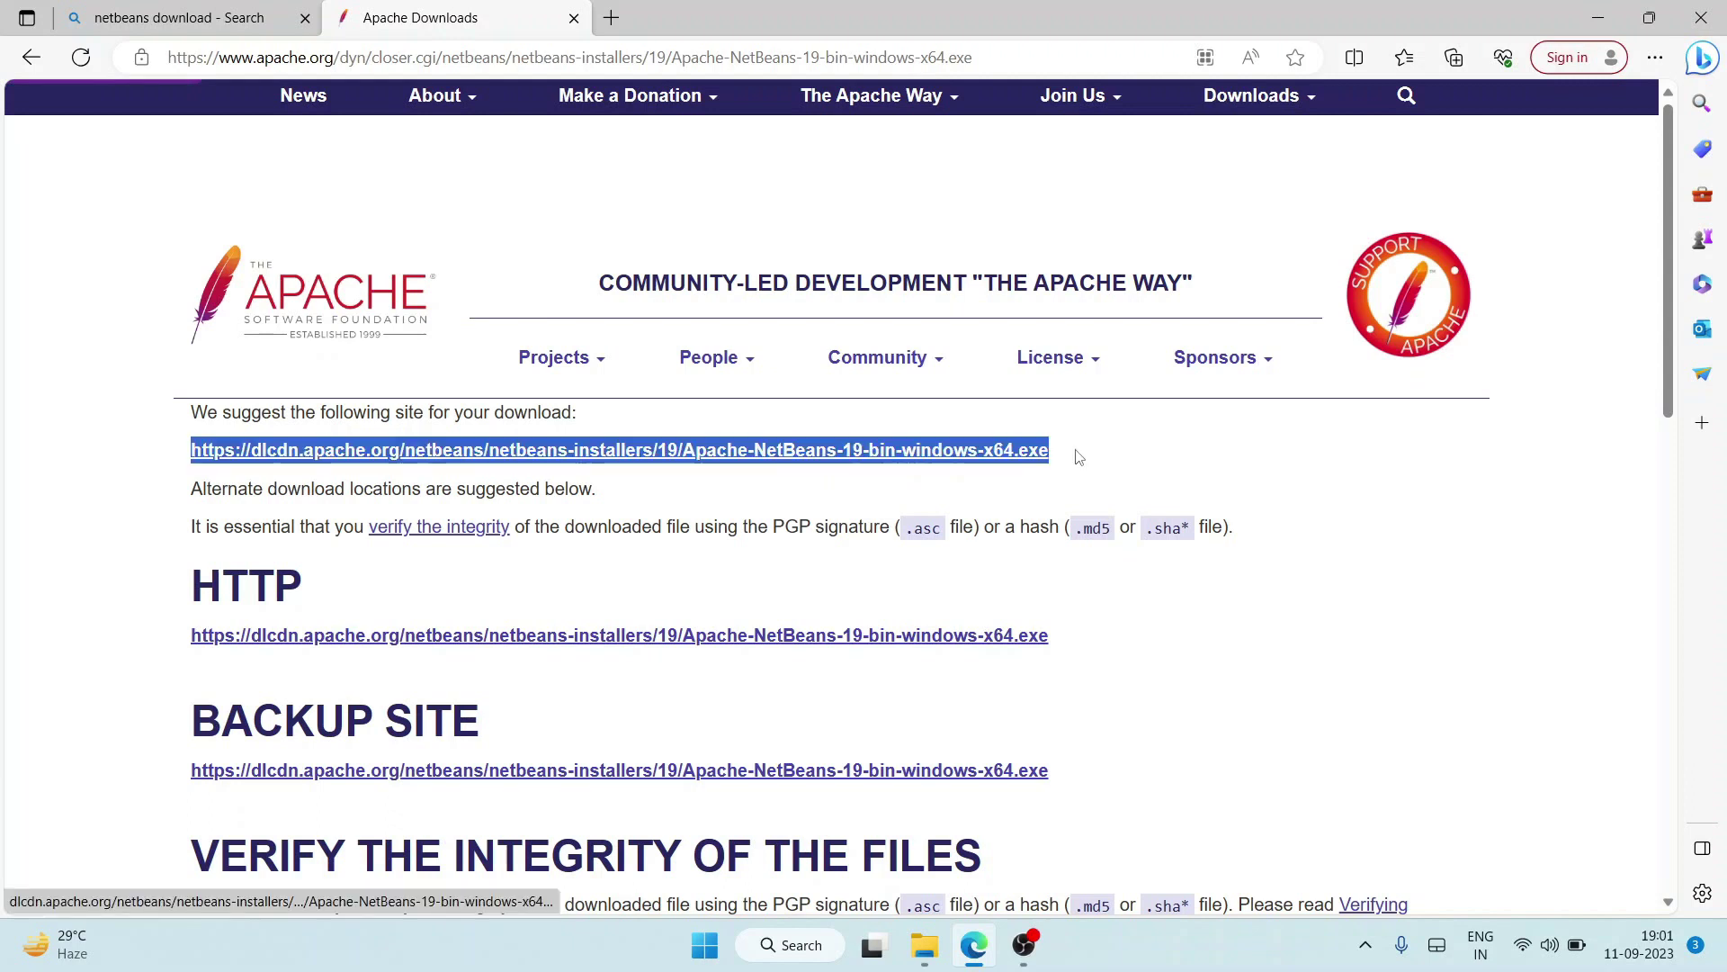
left_click(886, 453)
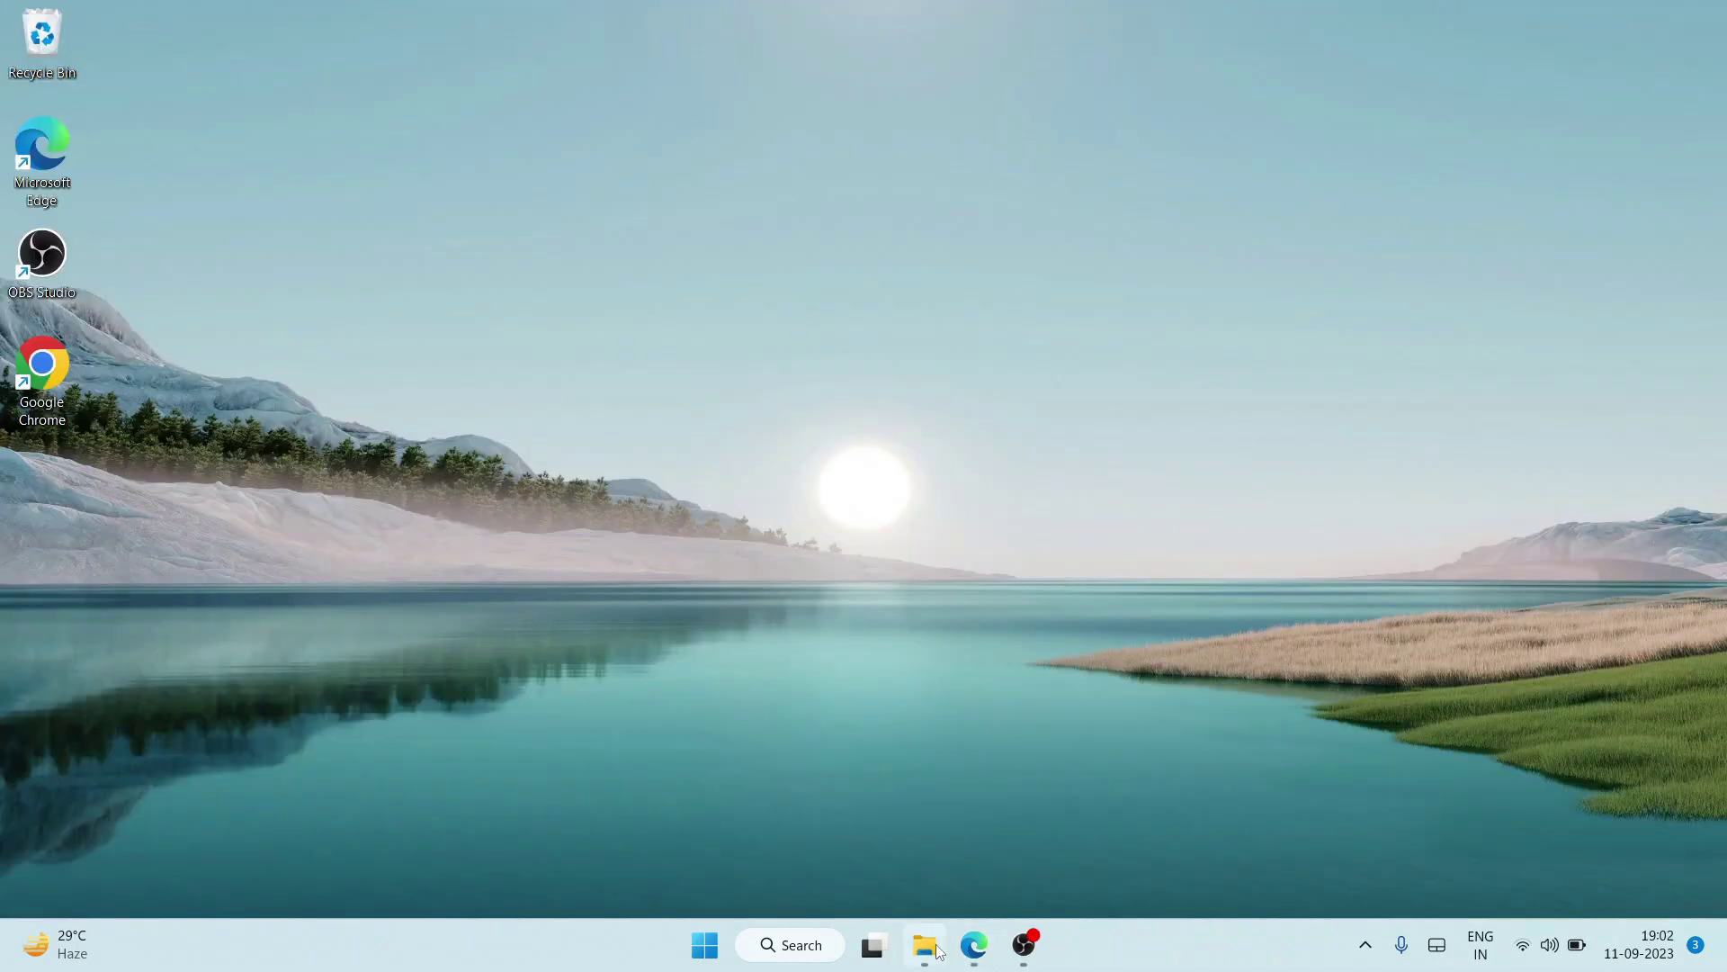
Step: Switch to File Explorer and launch Apache-NetBeans-19-bin-windows-x64.exe from the Software folder in Downloads
left_click(926, 945)
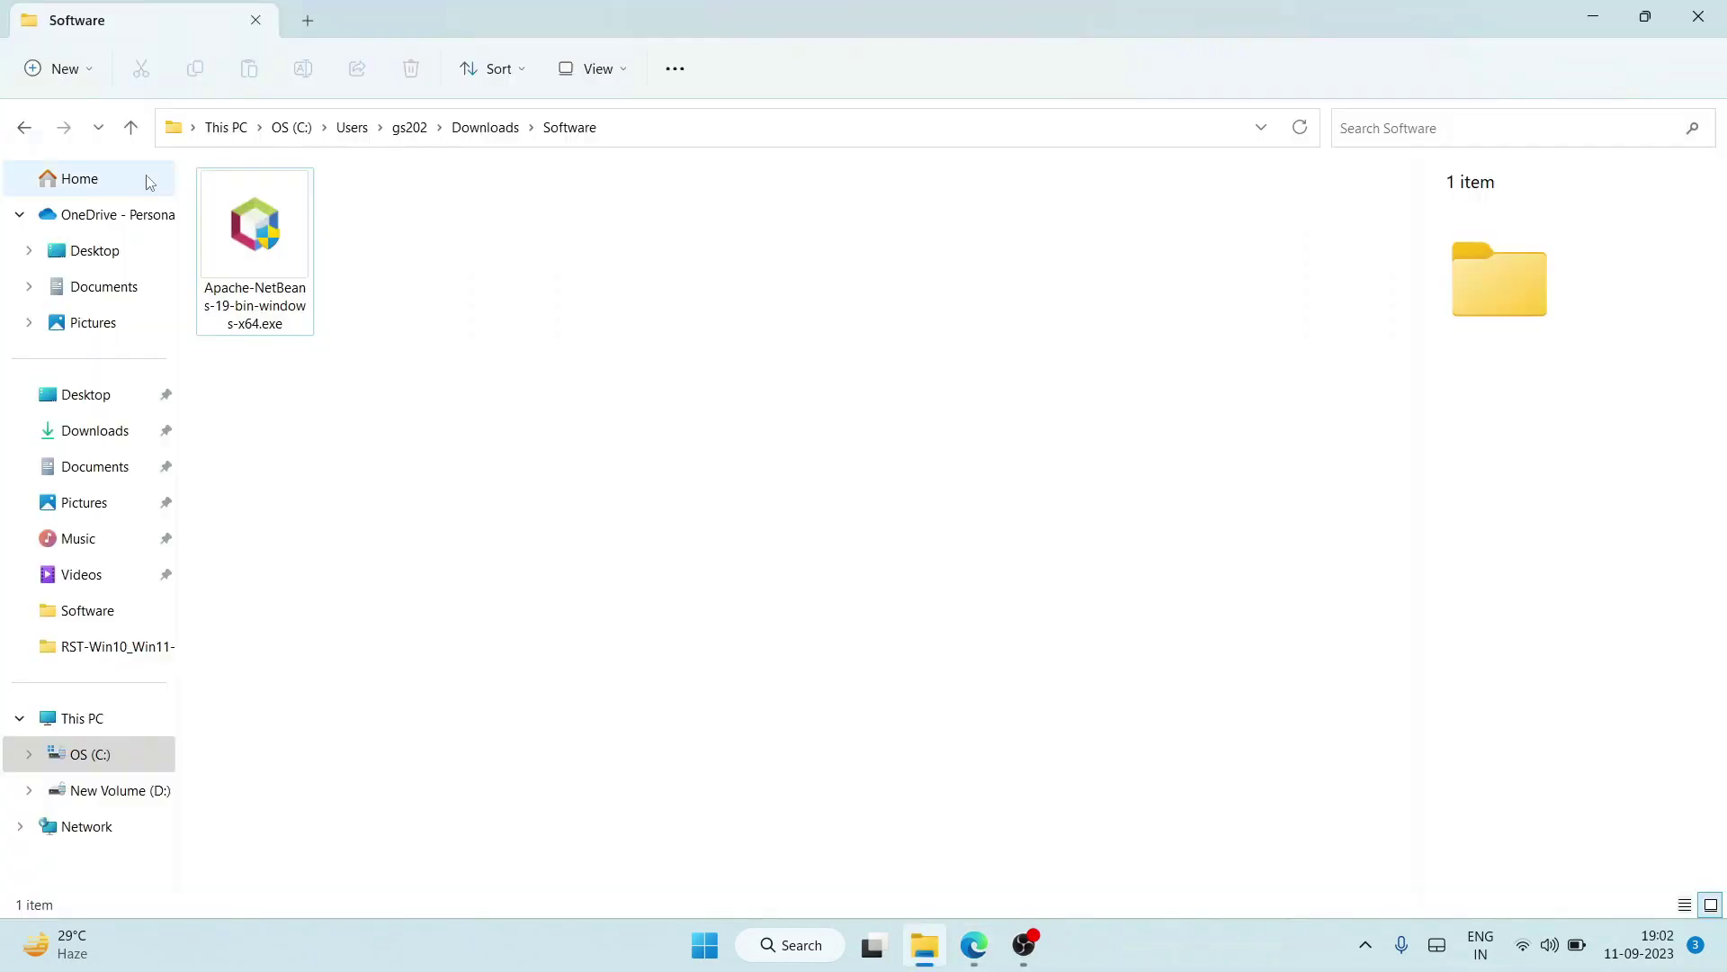
left_click(268, 217)
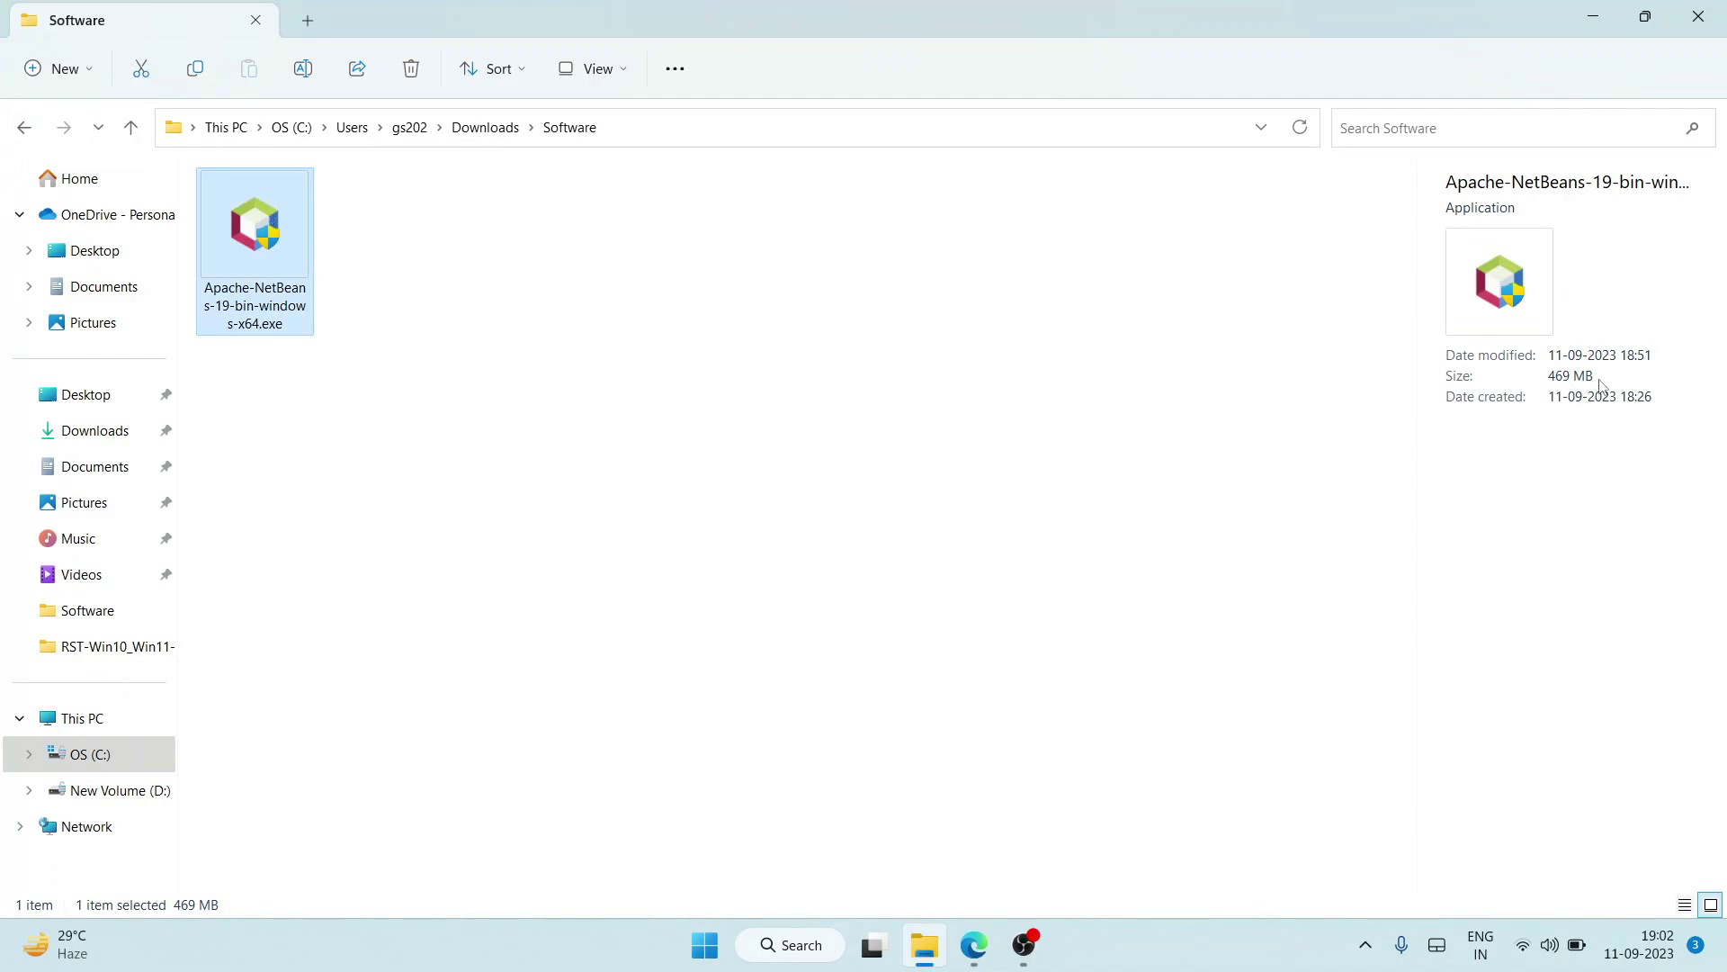
double_click(230, 207)
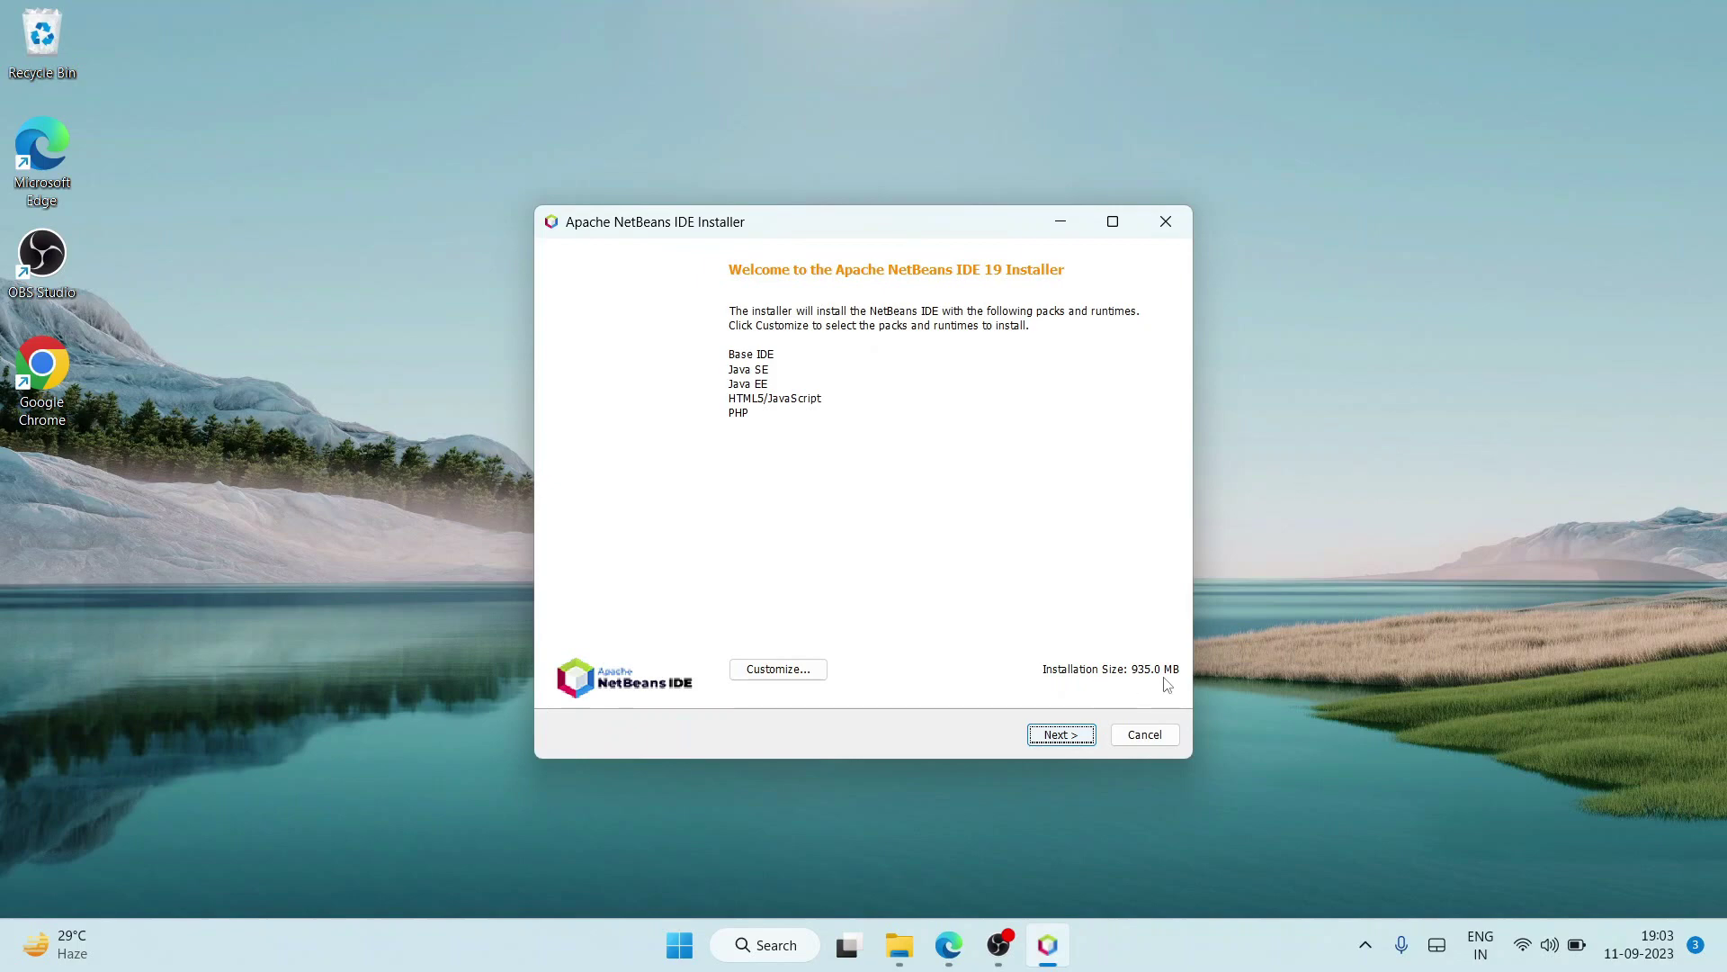
Step: Proceed past the installer's welcome page and accept the terms of the license agreement
left_click(1065, 736)
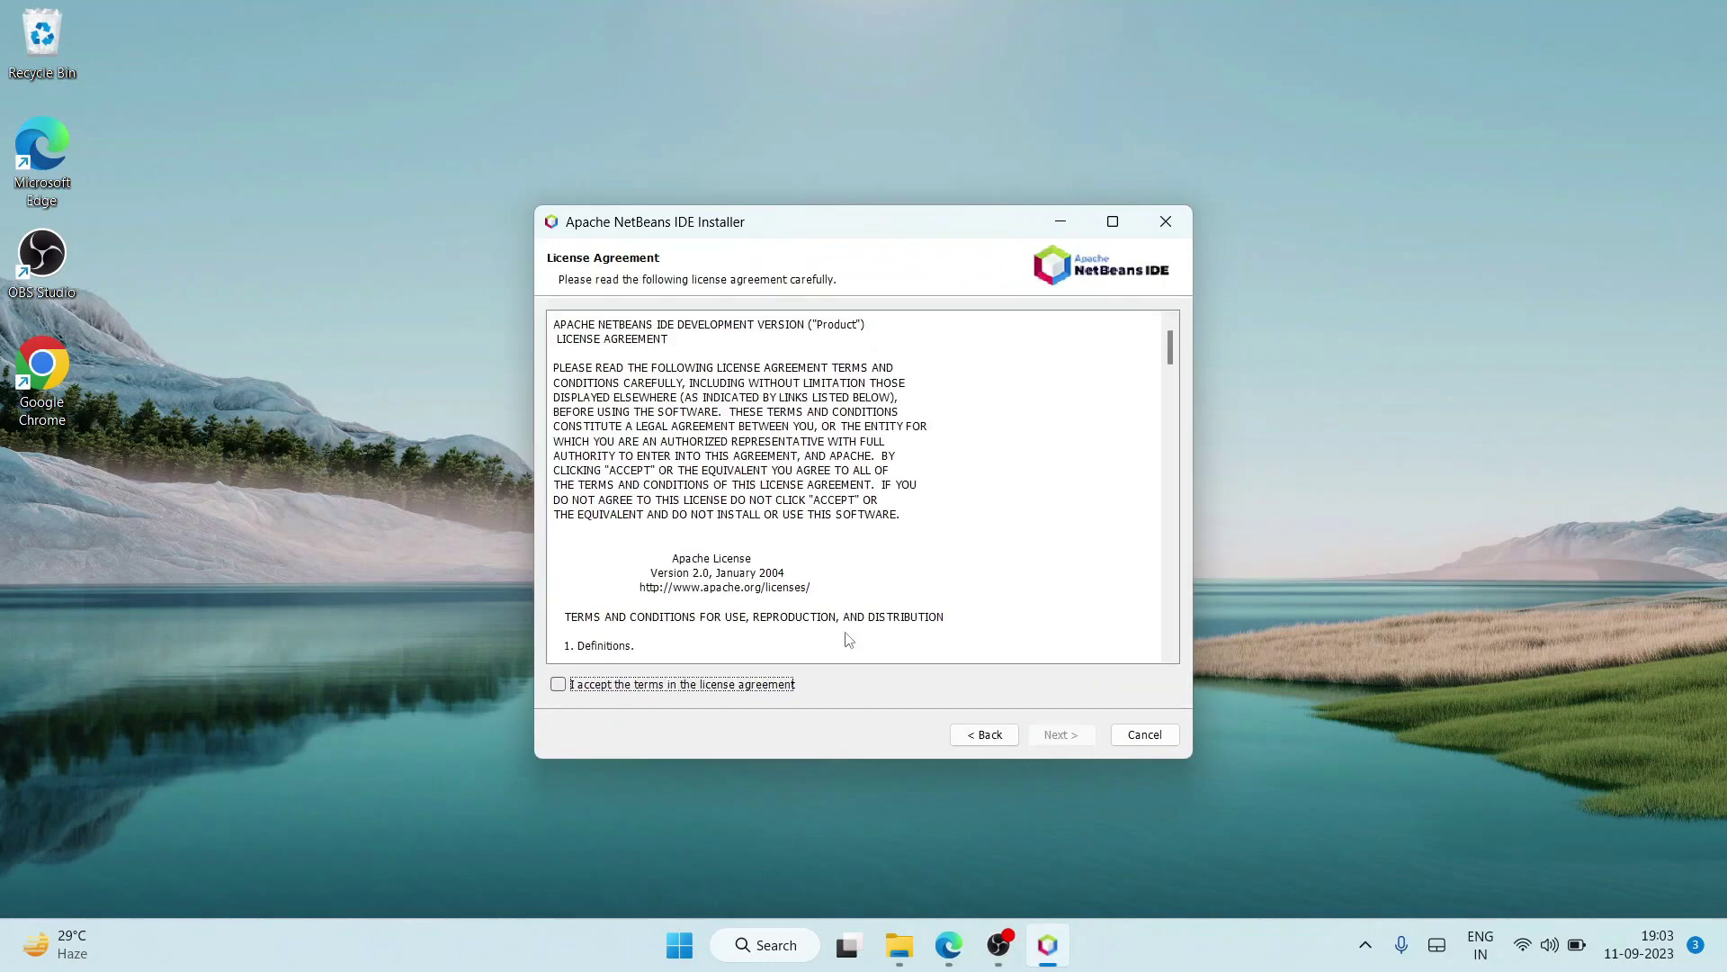
scroll(848, 640, "down", 10)
left_click(558, 684)
left_click(1090, 735)
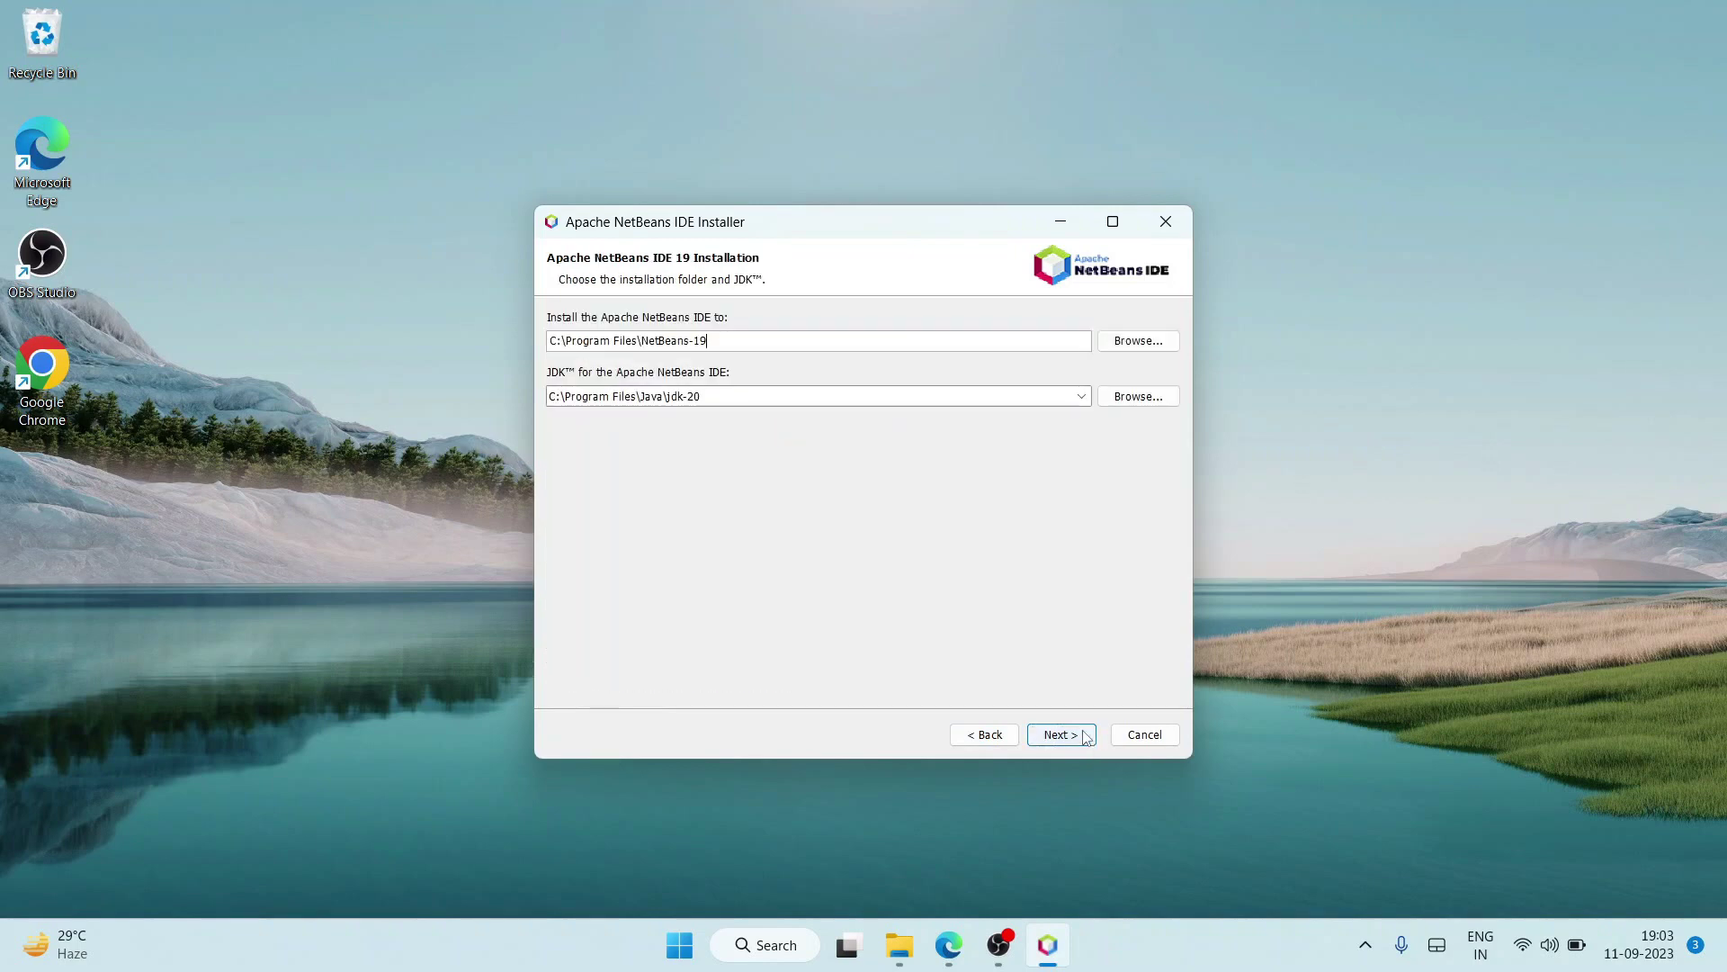
Step: Review and keep the installation folder C:\Program Files\NetBeans-19 and the JDK path C:\Program Files\Java\jdk-20, and continue to the summary
left_click(684, 341)
left_click_drag(641, 341, 746, 341)
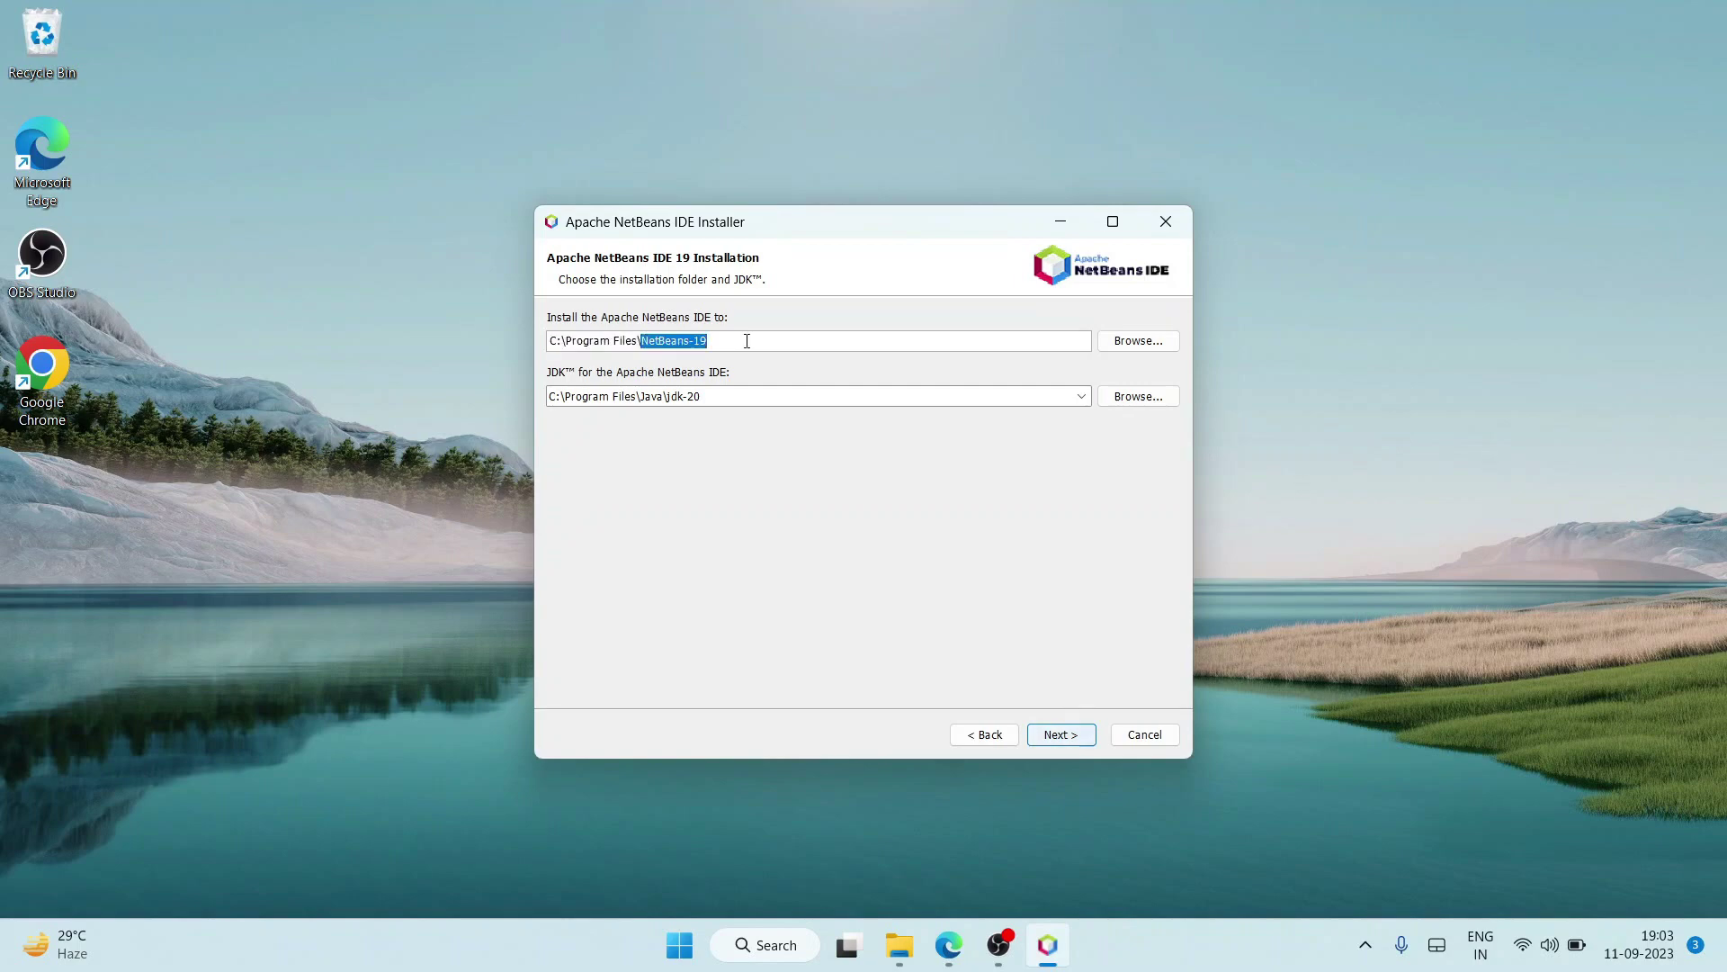
left_click(552, 396)
left_click_drag(550, 396, 632, 396)
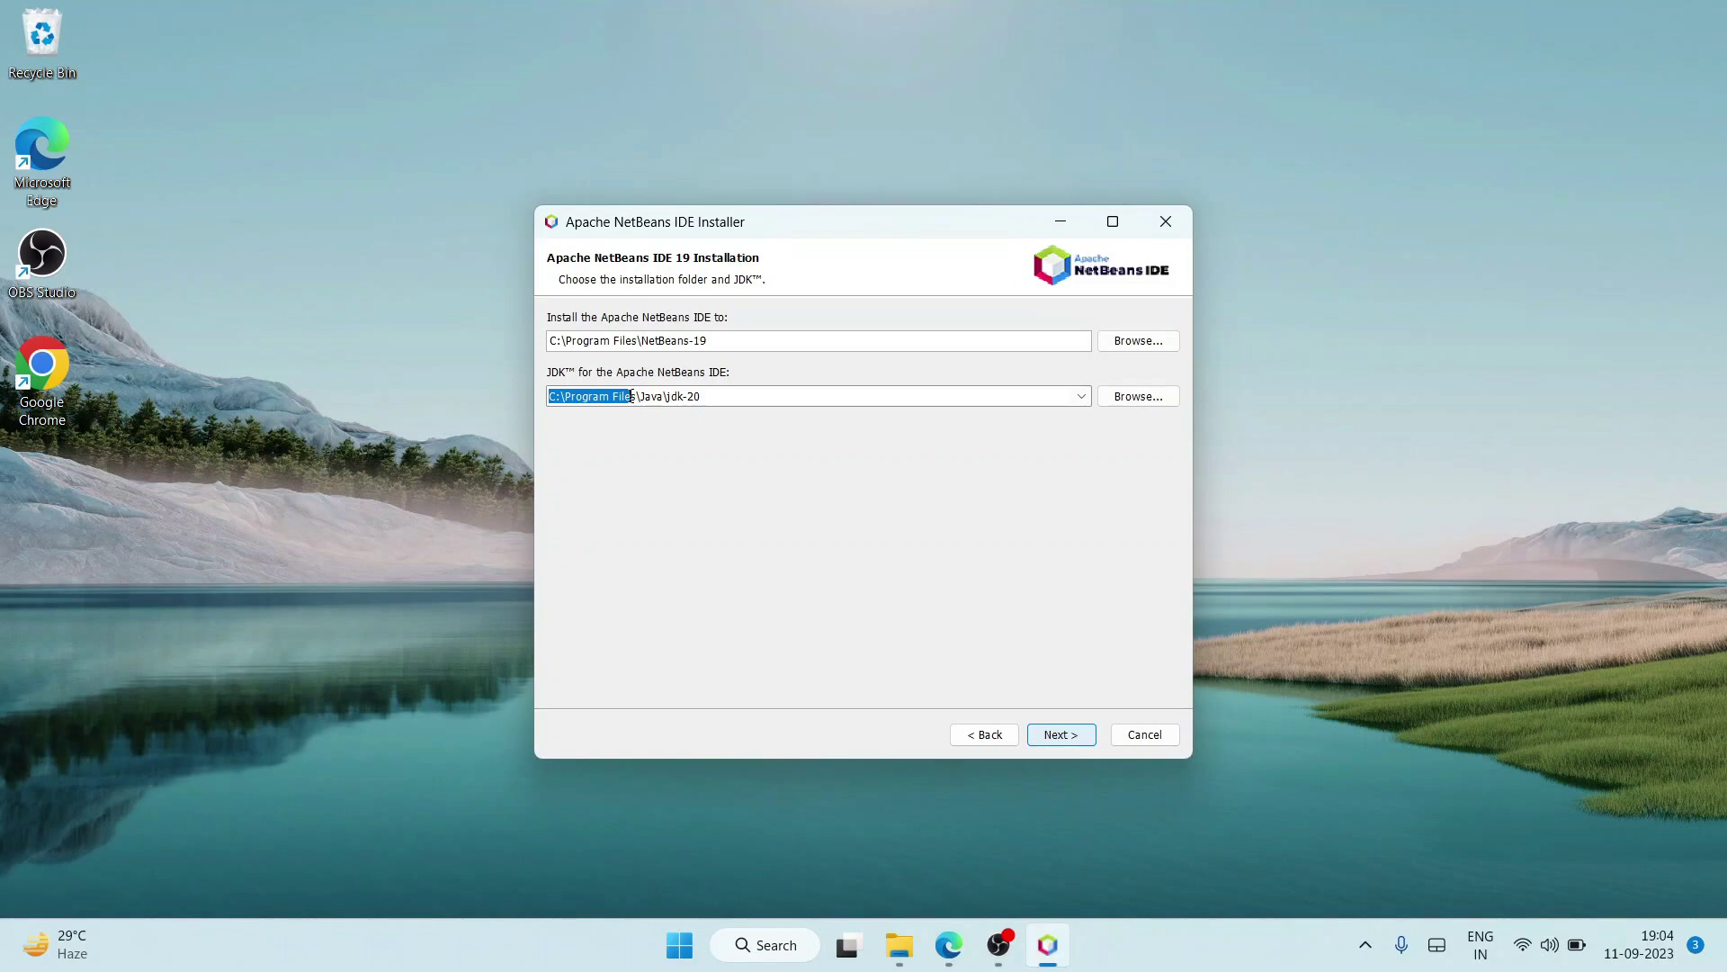
left_click_drag(631, 396, 736, 397)
left_click(744, 399)
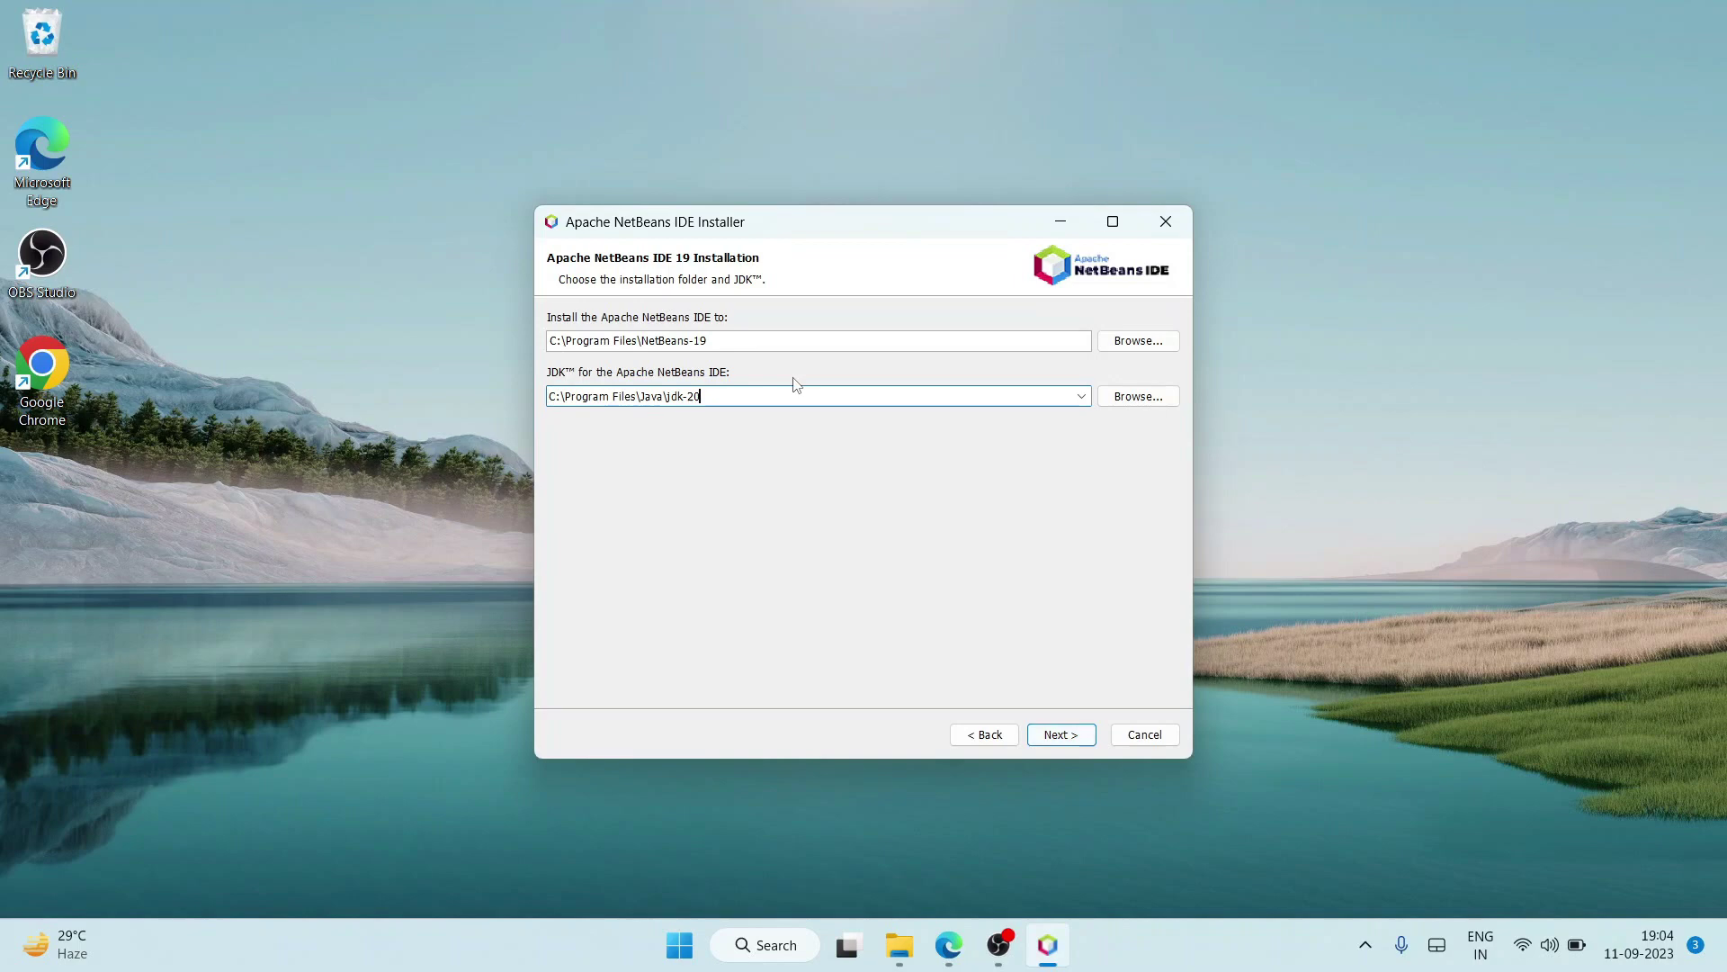
key("ctrl+a")
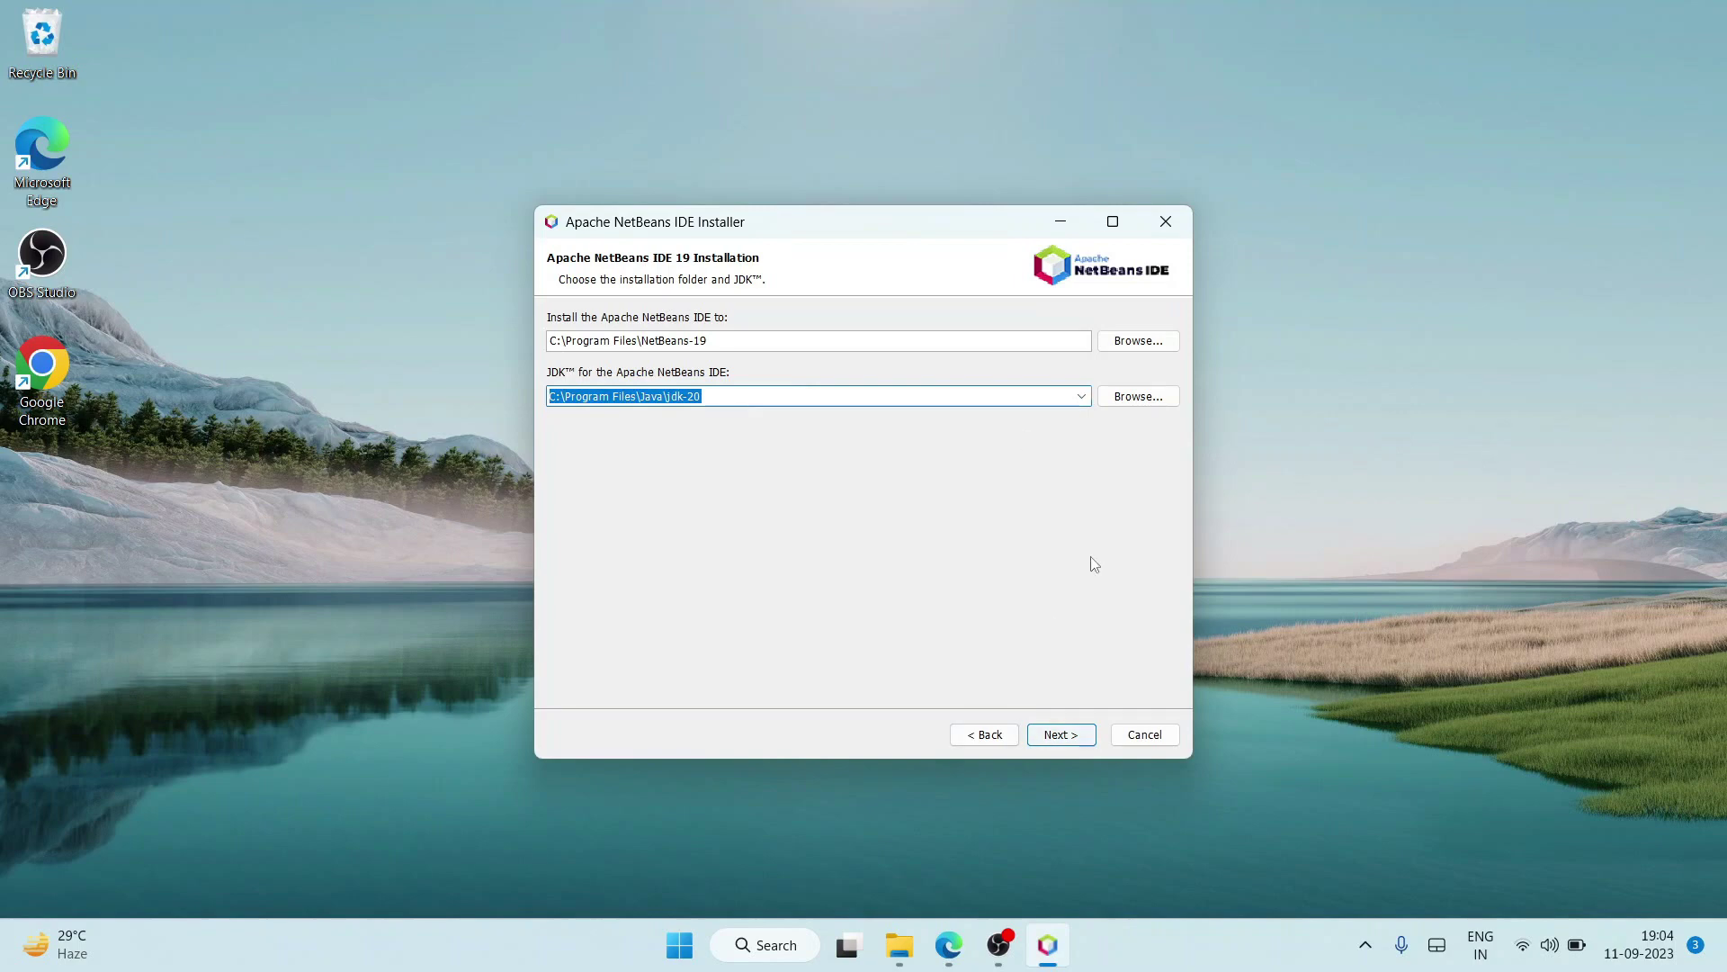
key("Return")
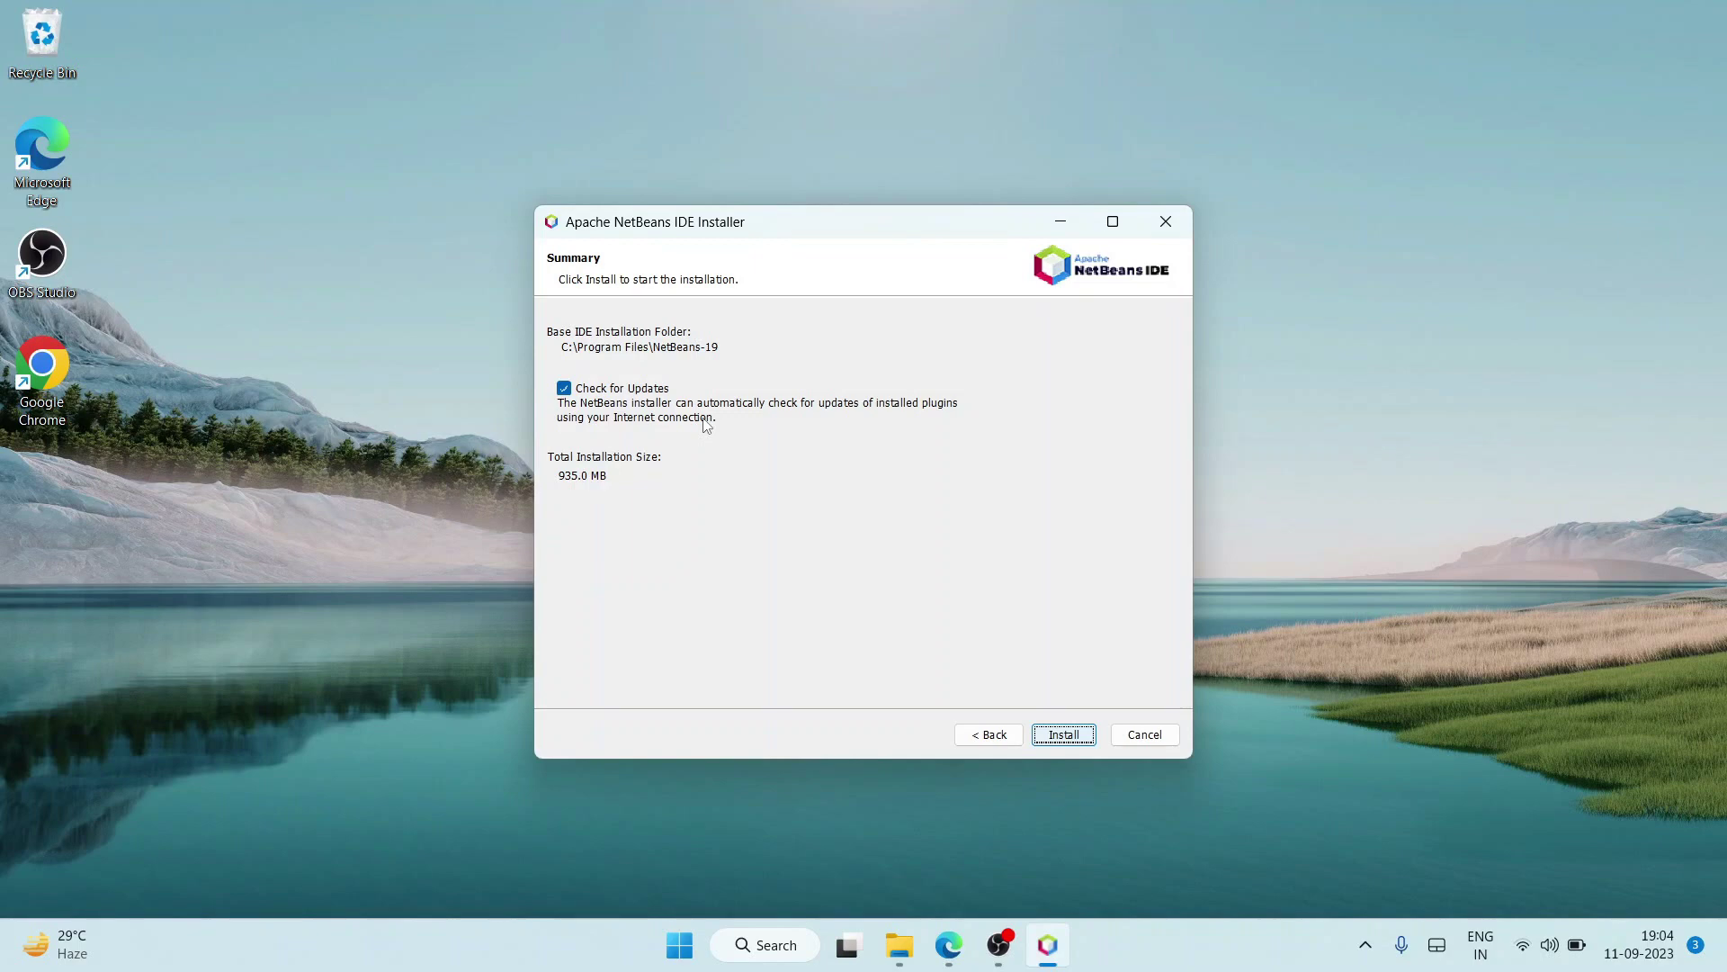
Step: Install the IDE with Check for Updates enabled, and launch Apache NetBeans IDE from the desktop in a maximized window
key("Return")
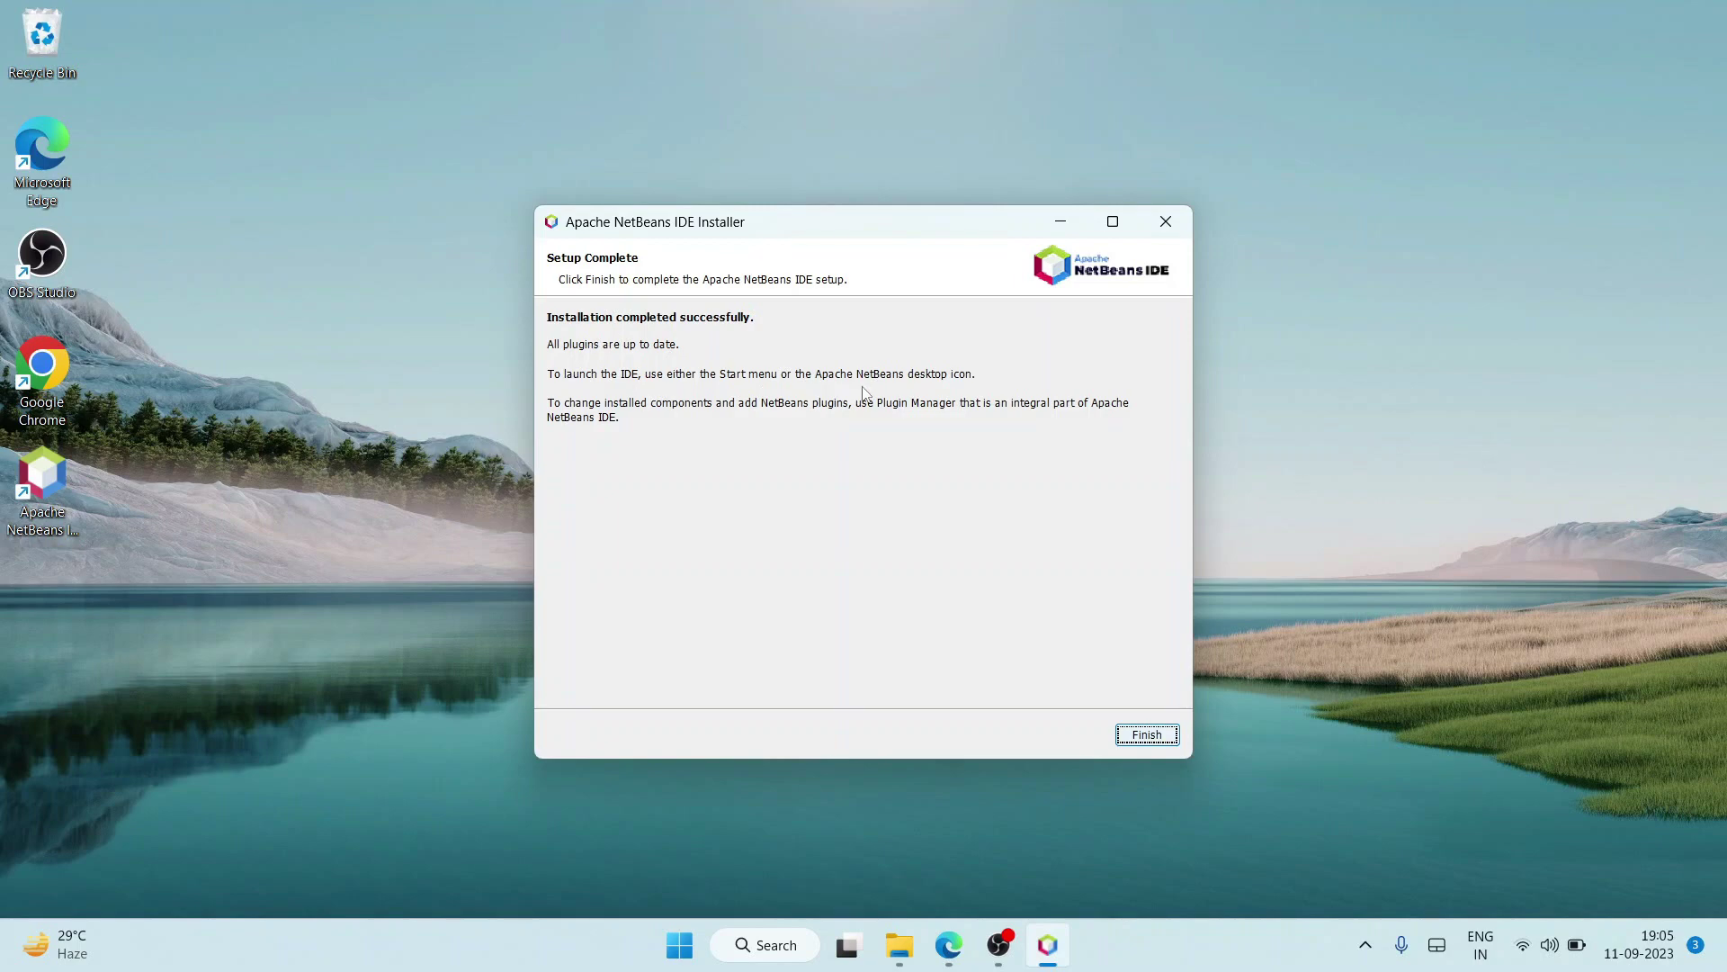
left_click(1151, 738)
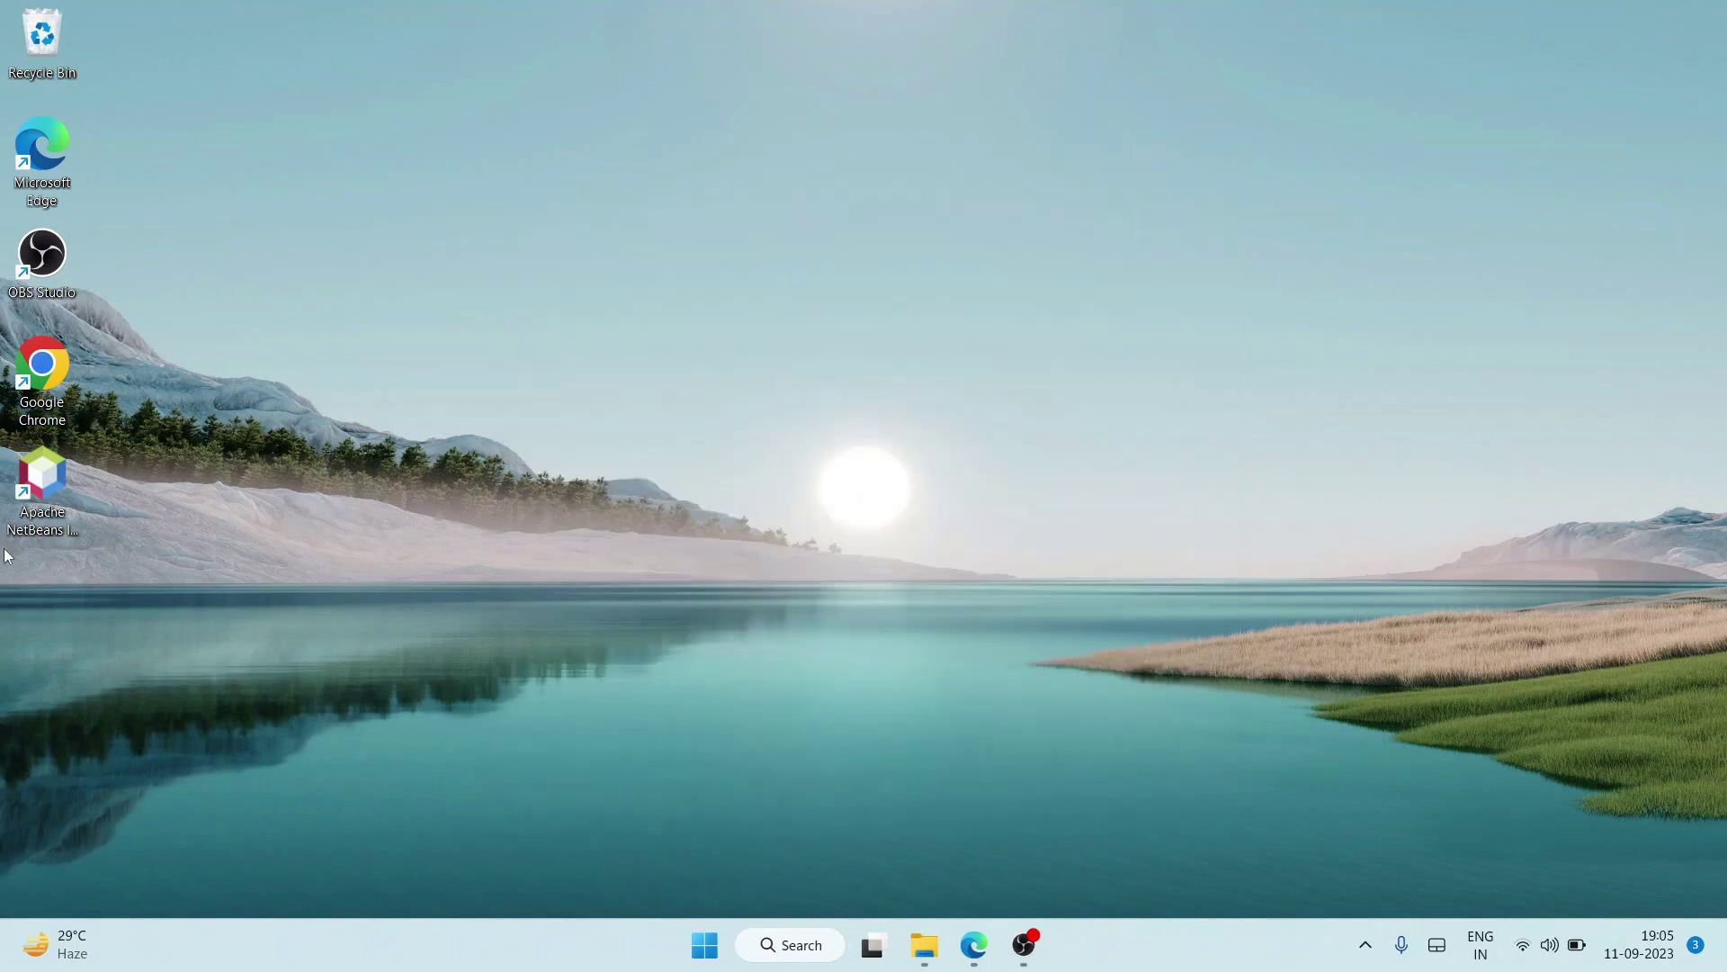
double_click(68, 542)
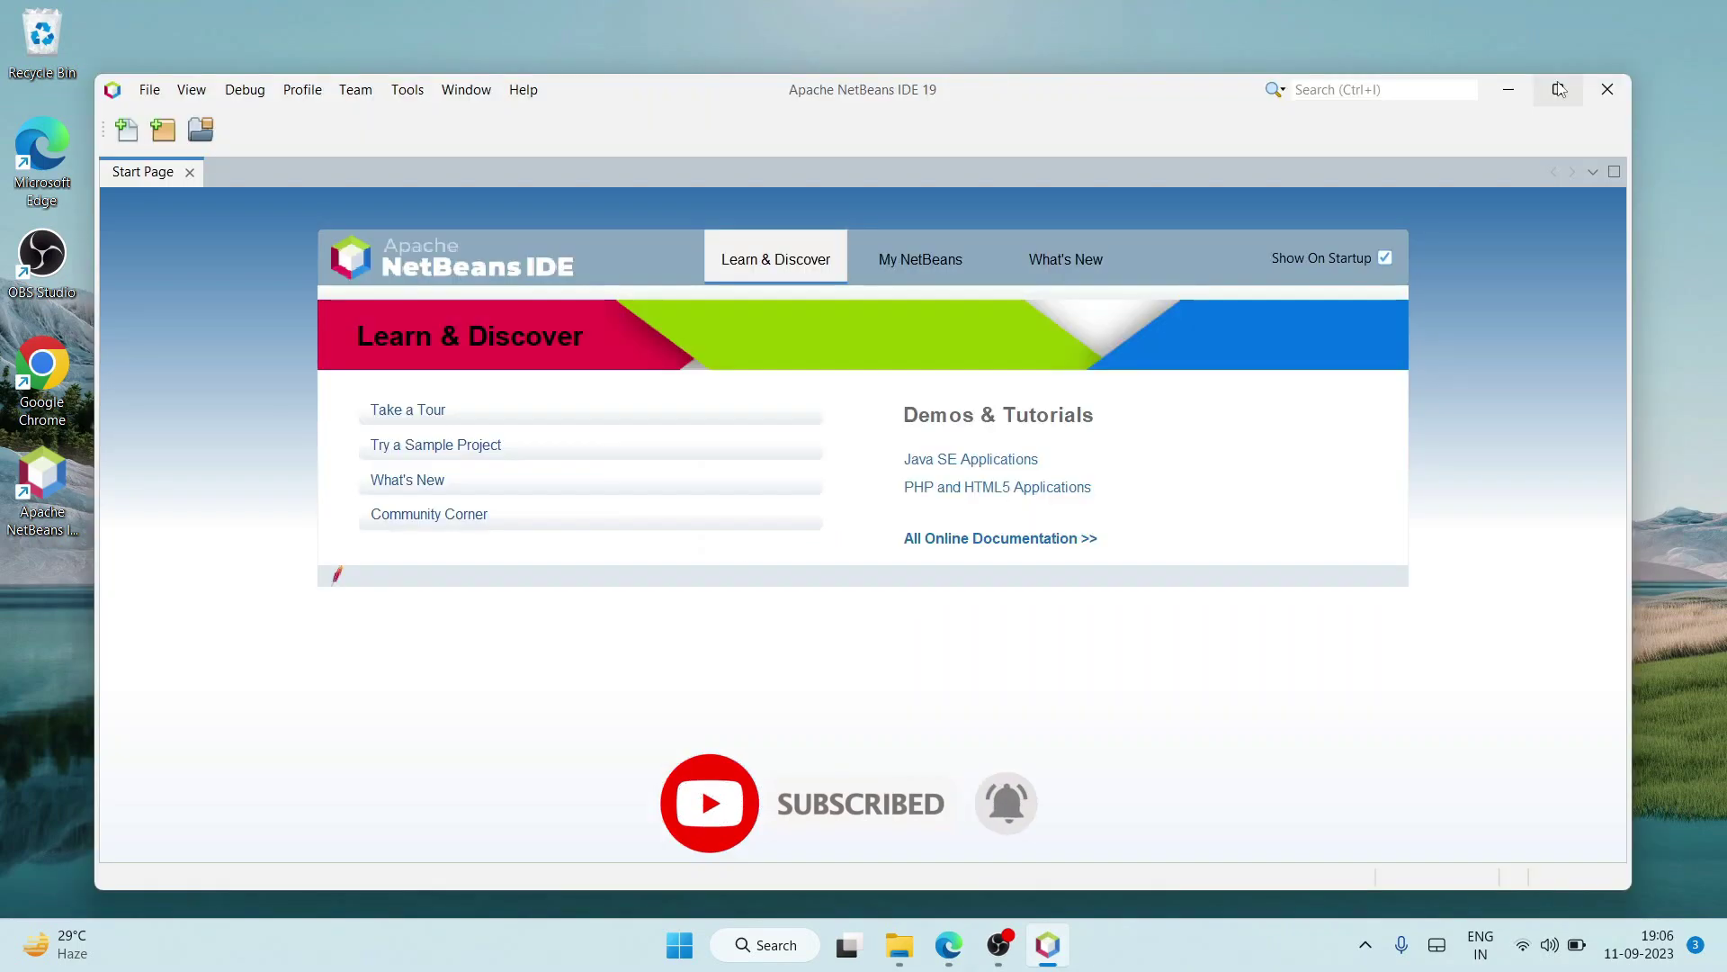
left_click(1561, 85)
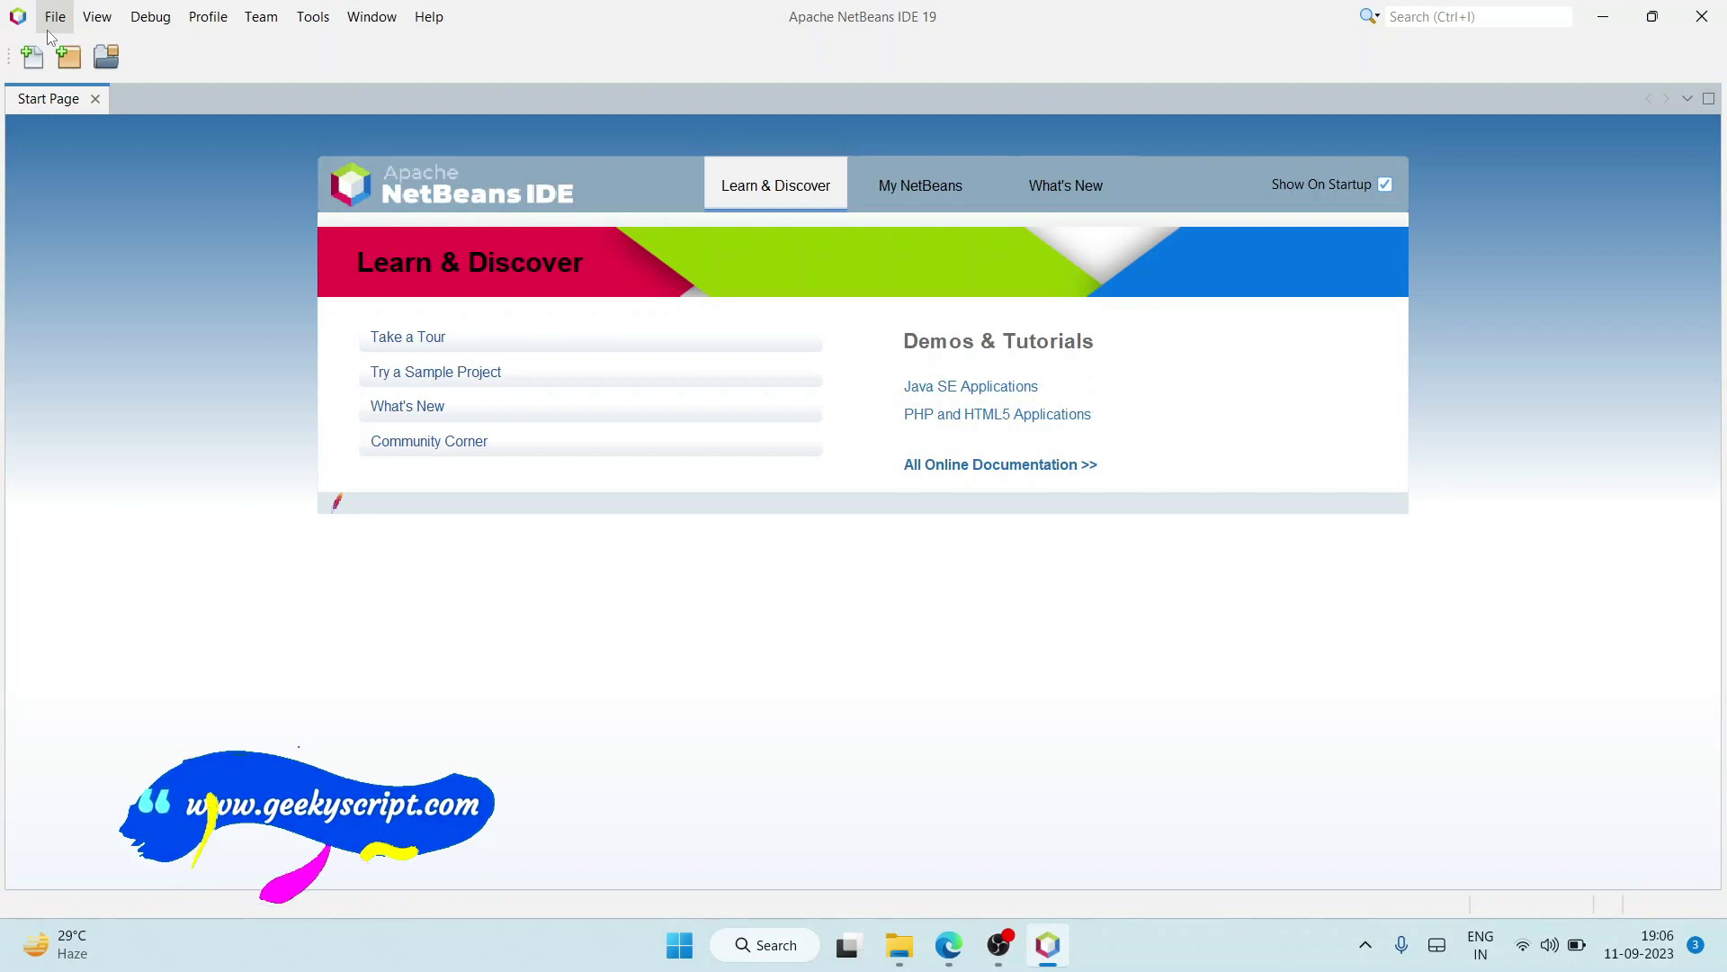
Step: Start a new project of type Java Application in the Java with Ant category
left_click(69, 56)
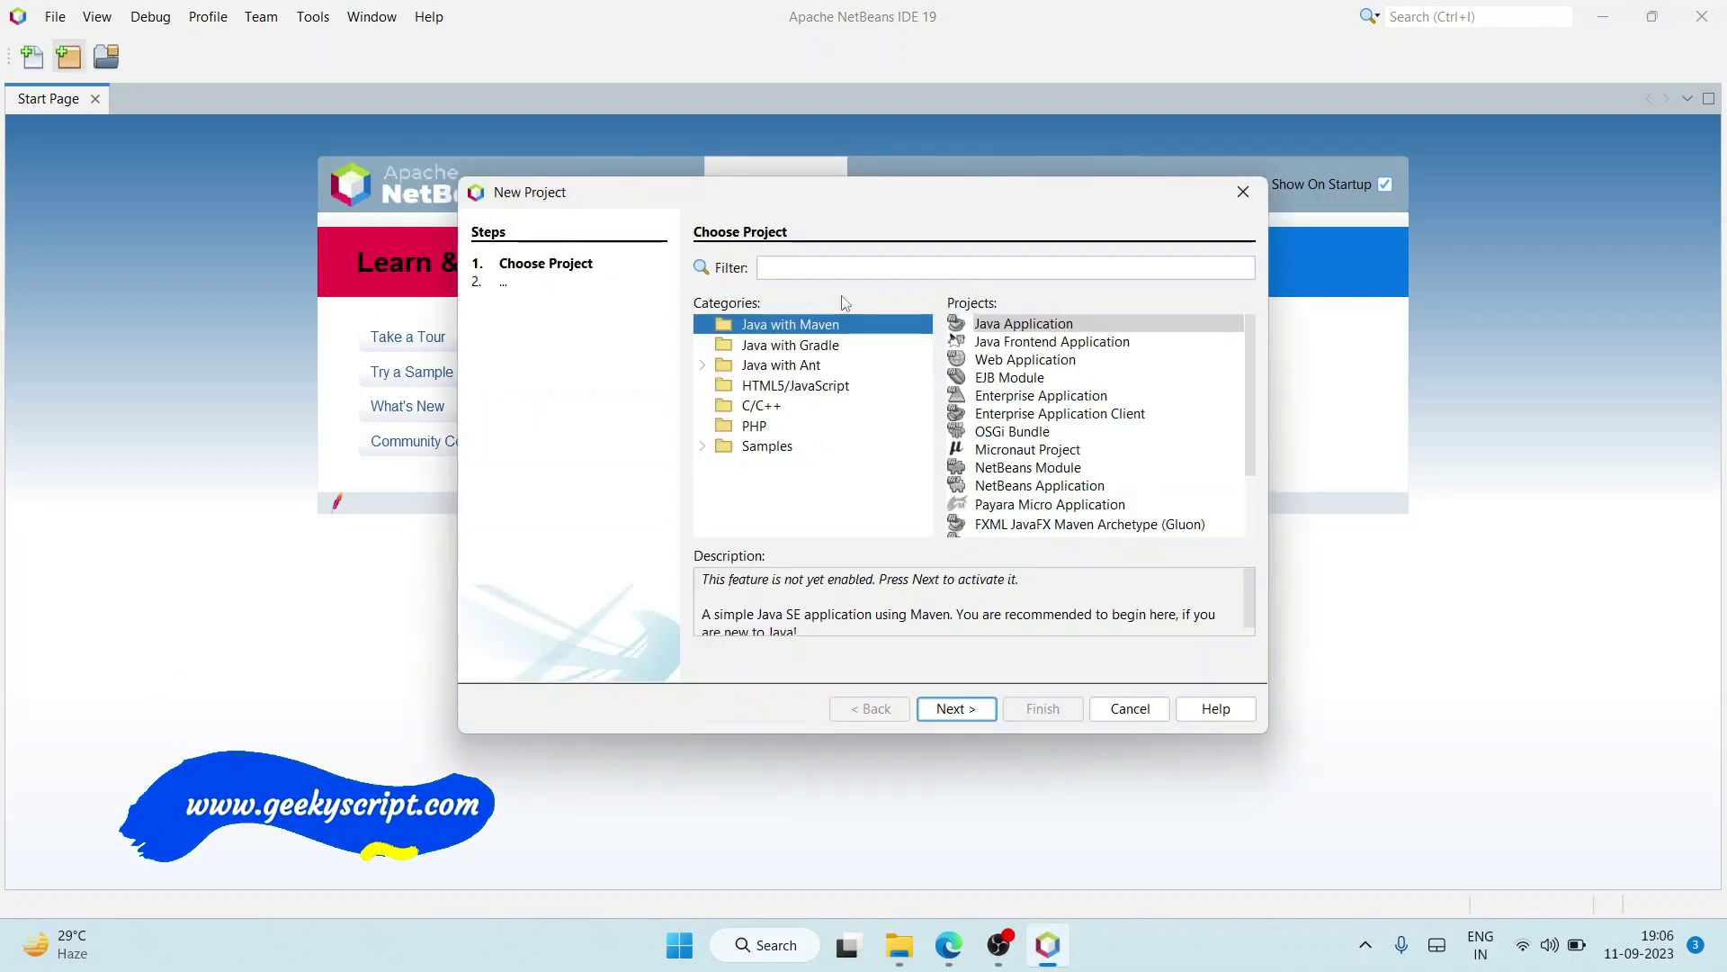
left_click(801, 368)
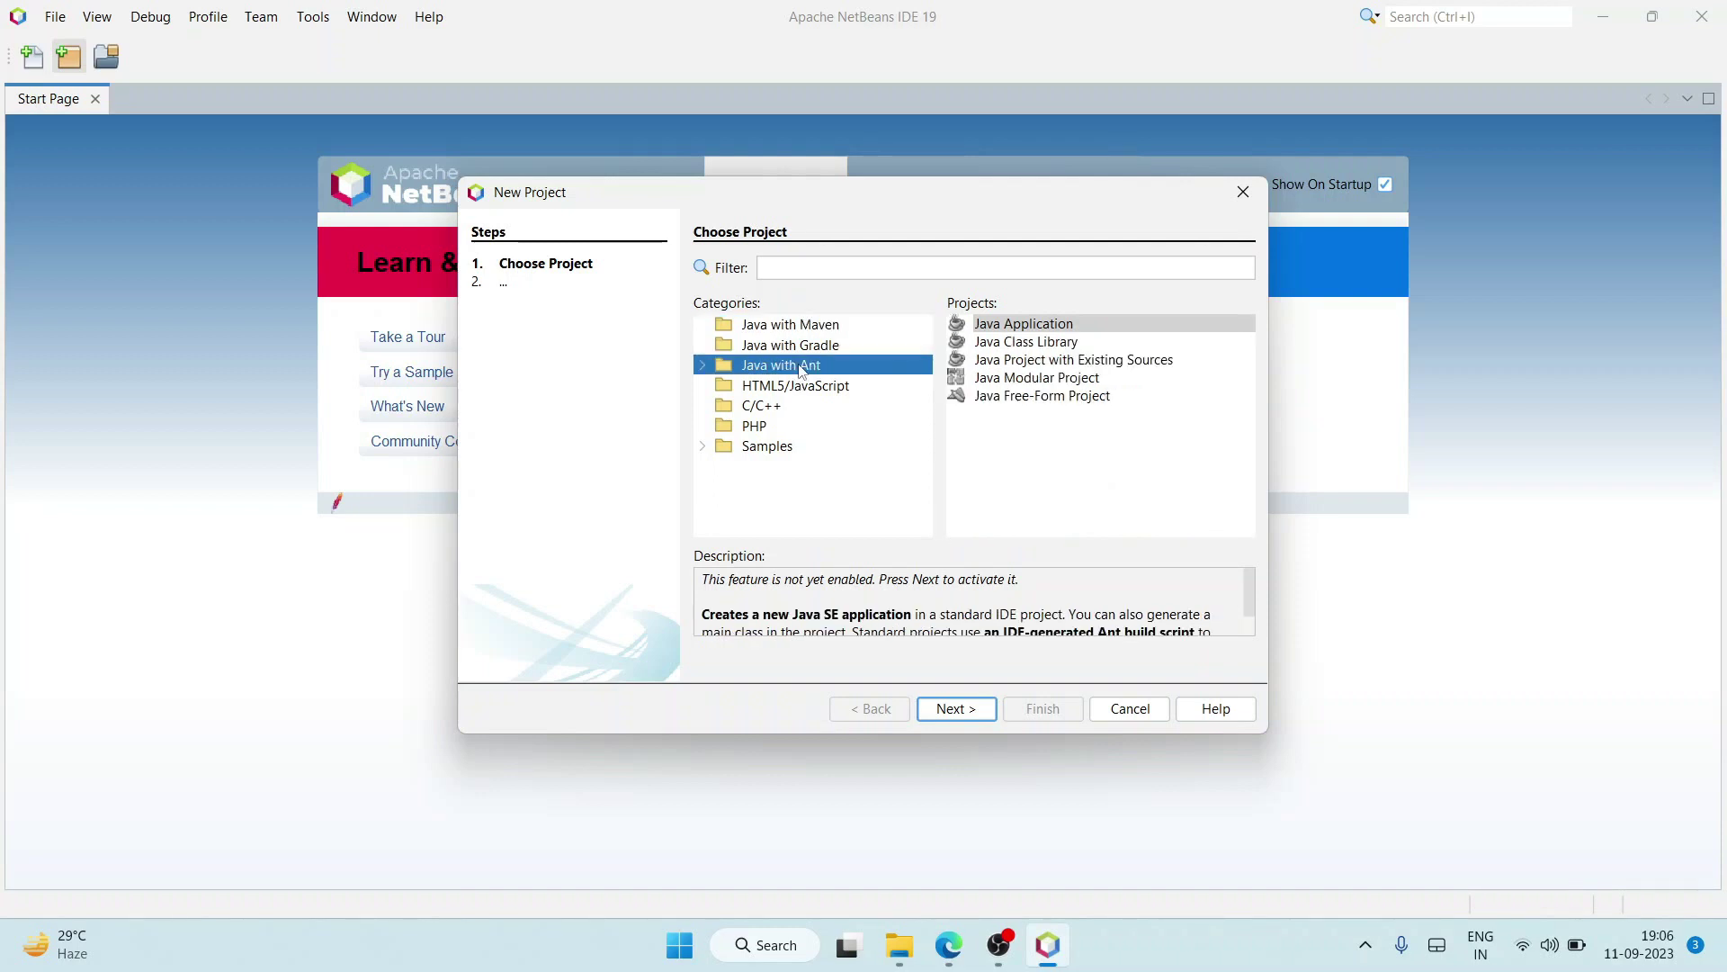
left_click(1049, 328)
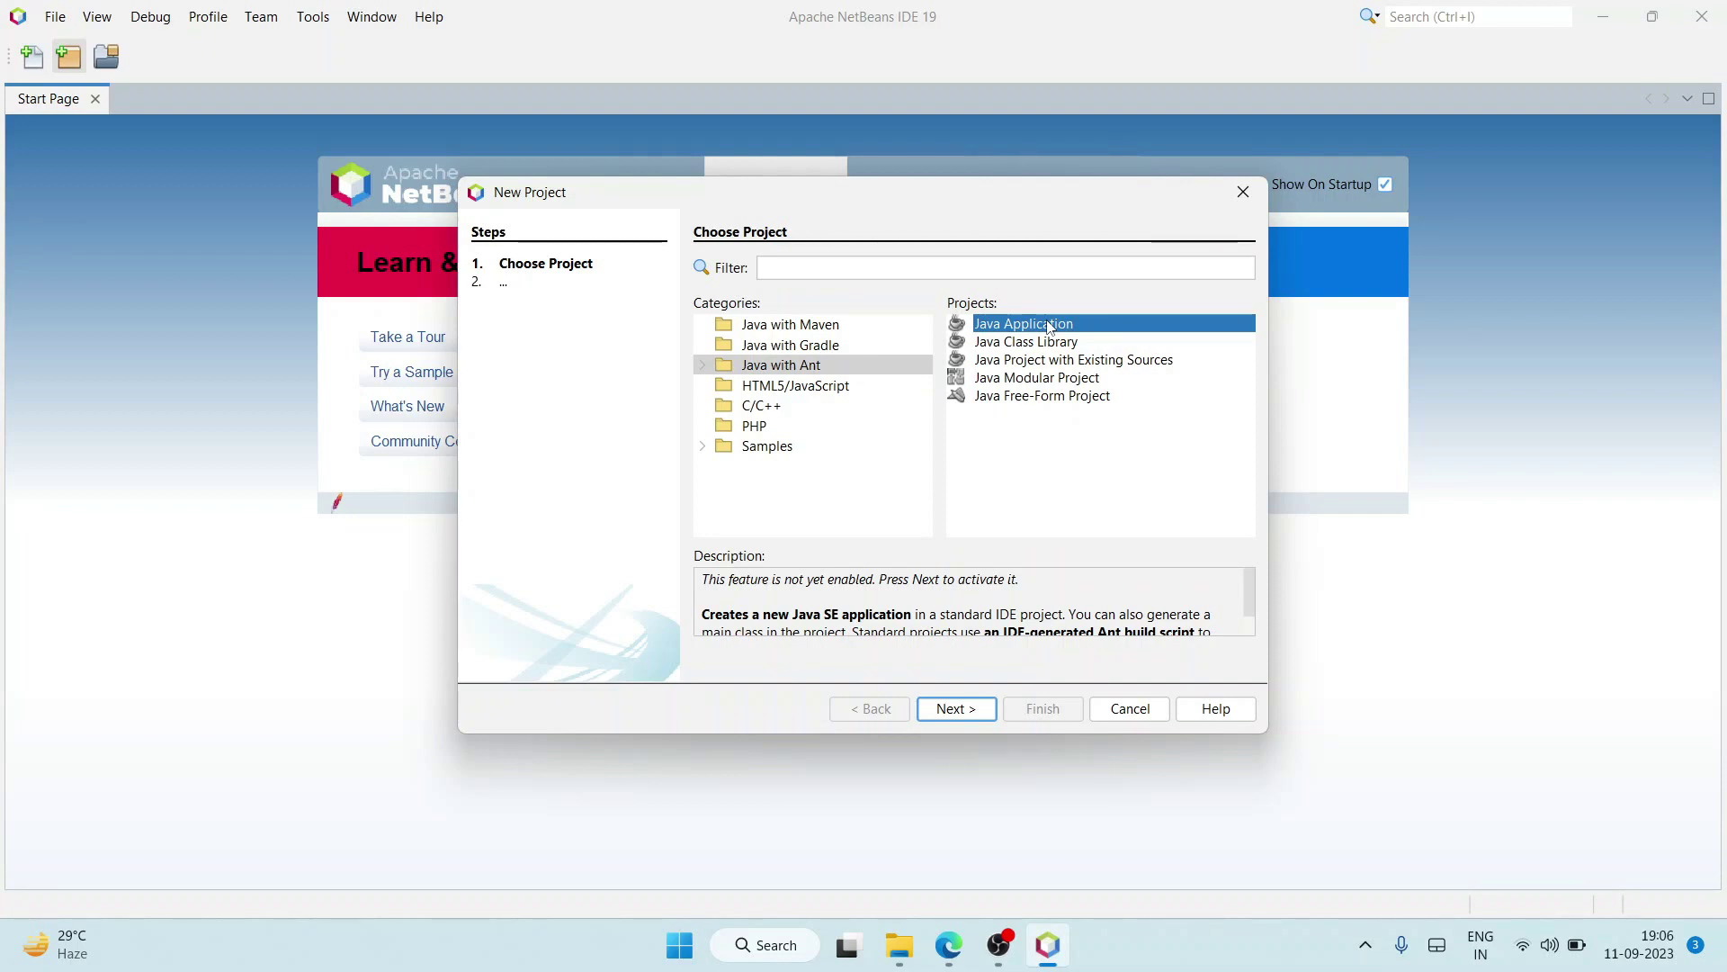
double_click(1049, 328)
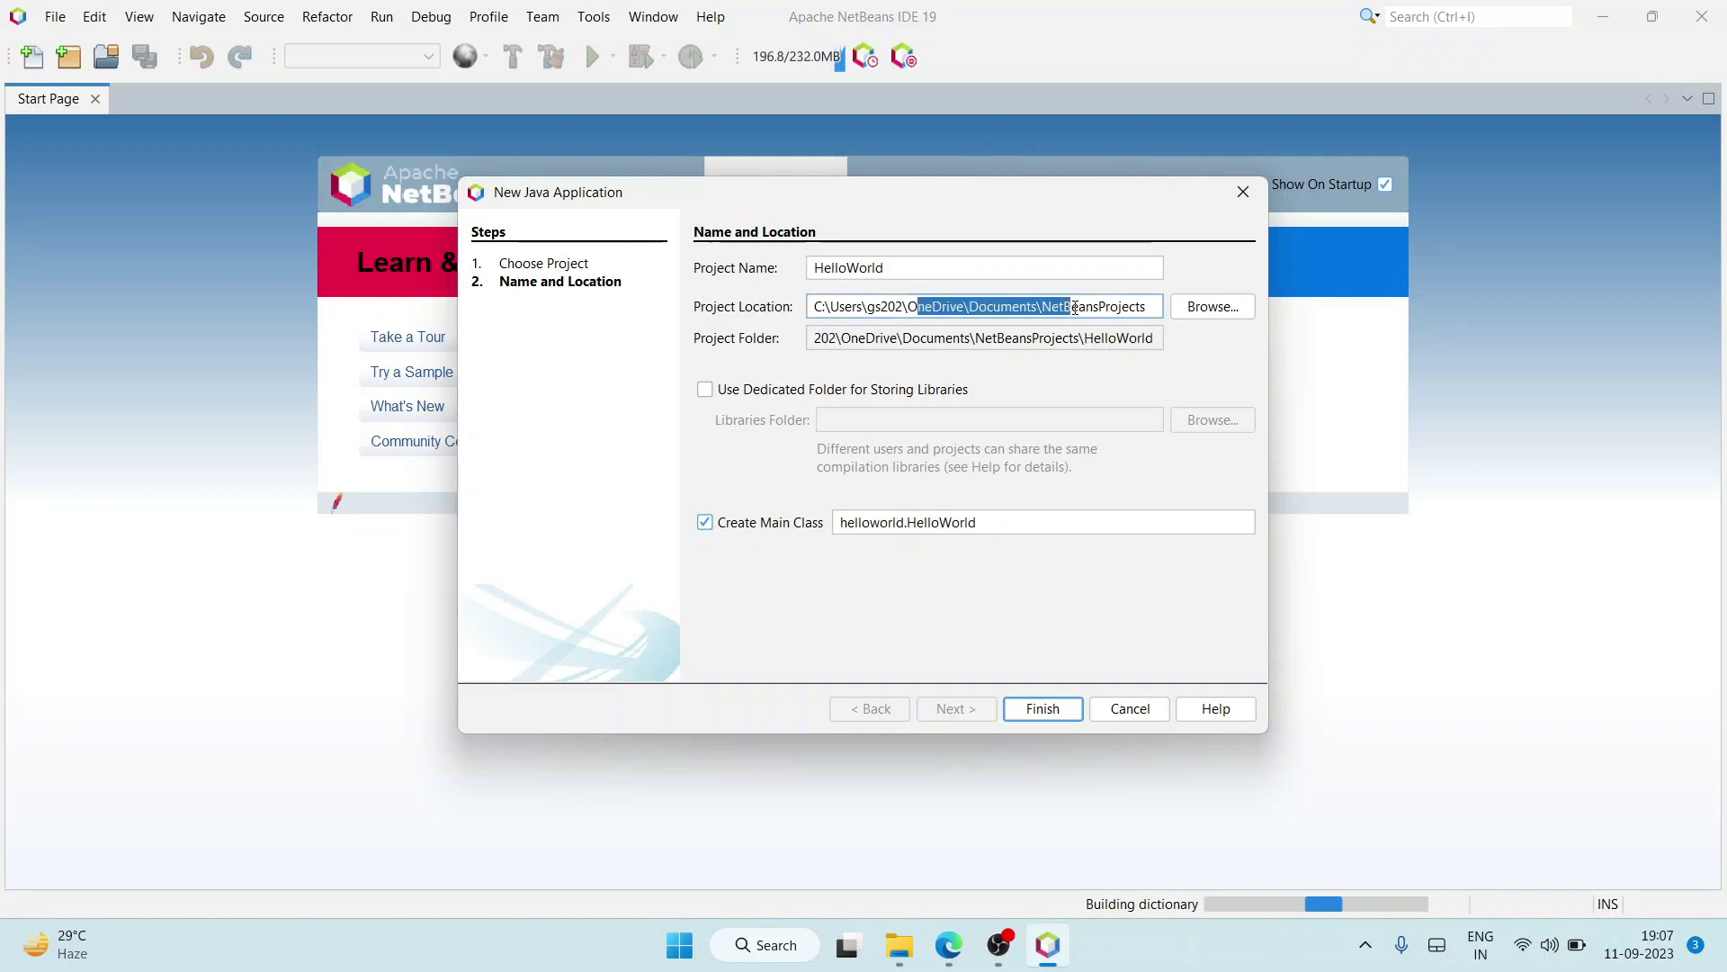
Step: Review the location in the NetBeansProjects folder and create the project as HelloWorld with the main class helloworld.HelloWorld
left_click_drag(1069, 306, 1166, 306)
left_click_drag(953, 338, 1206, 358)
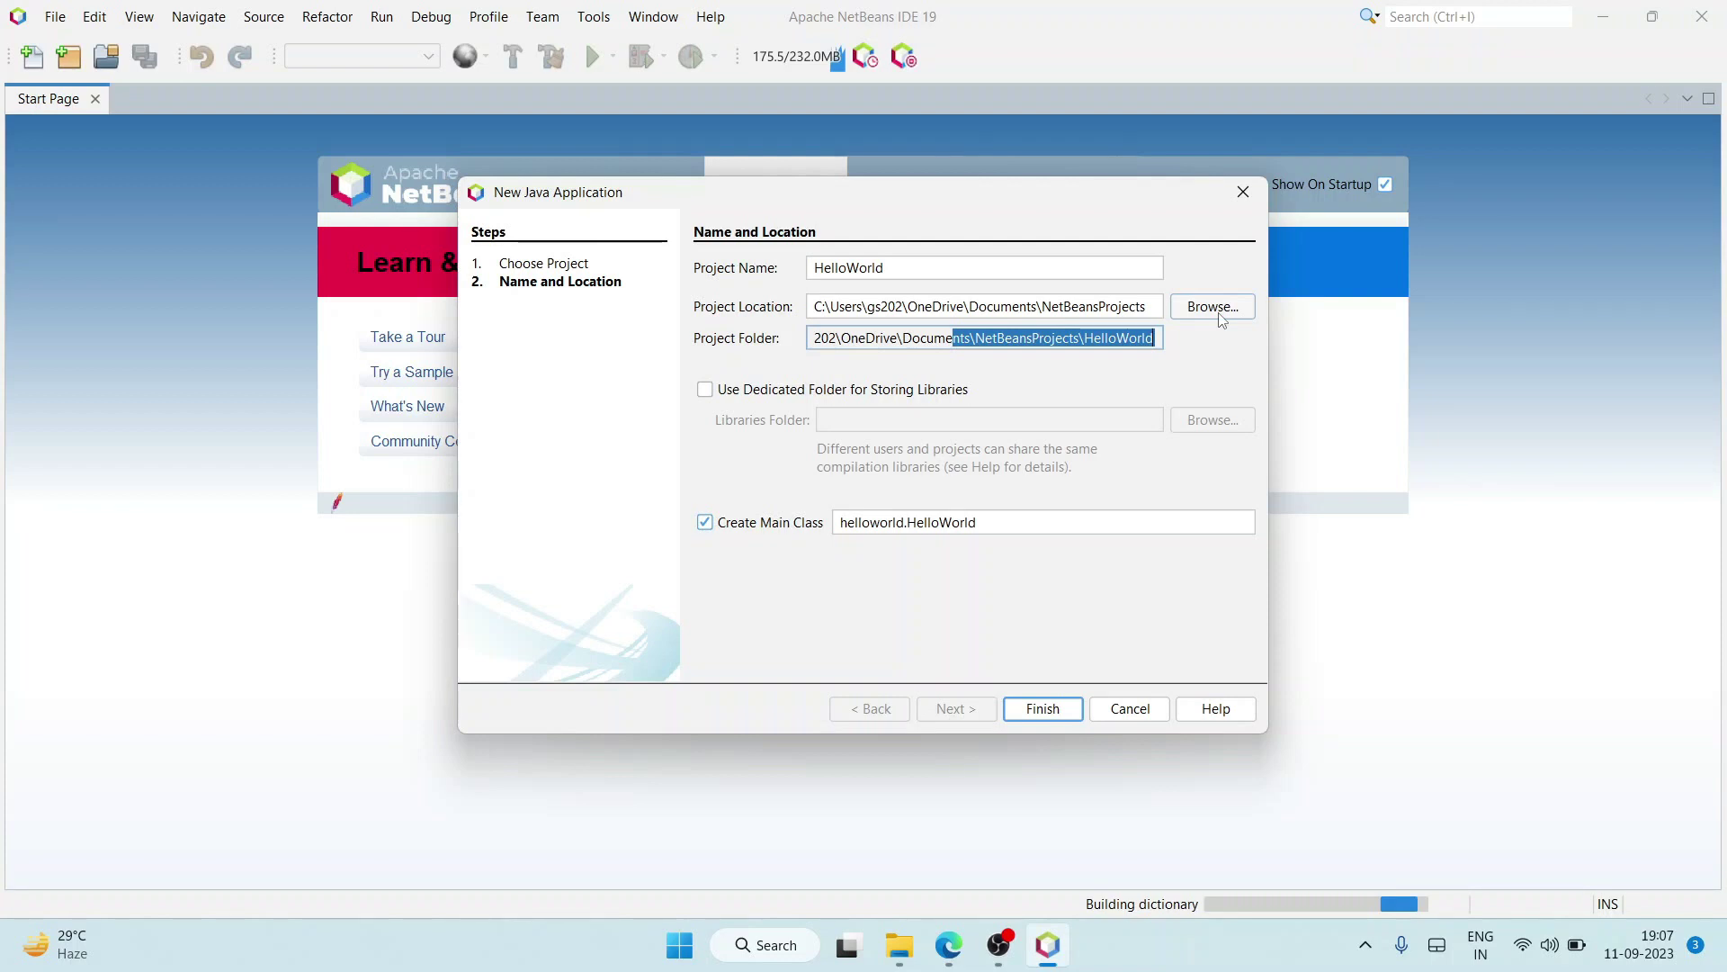
key("Tab")
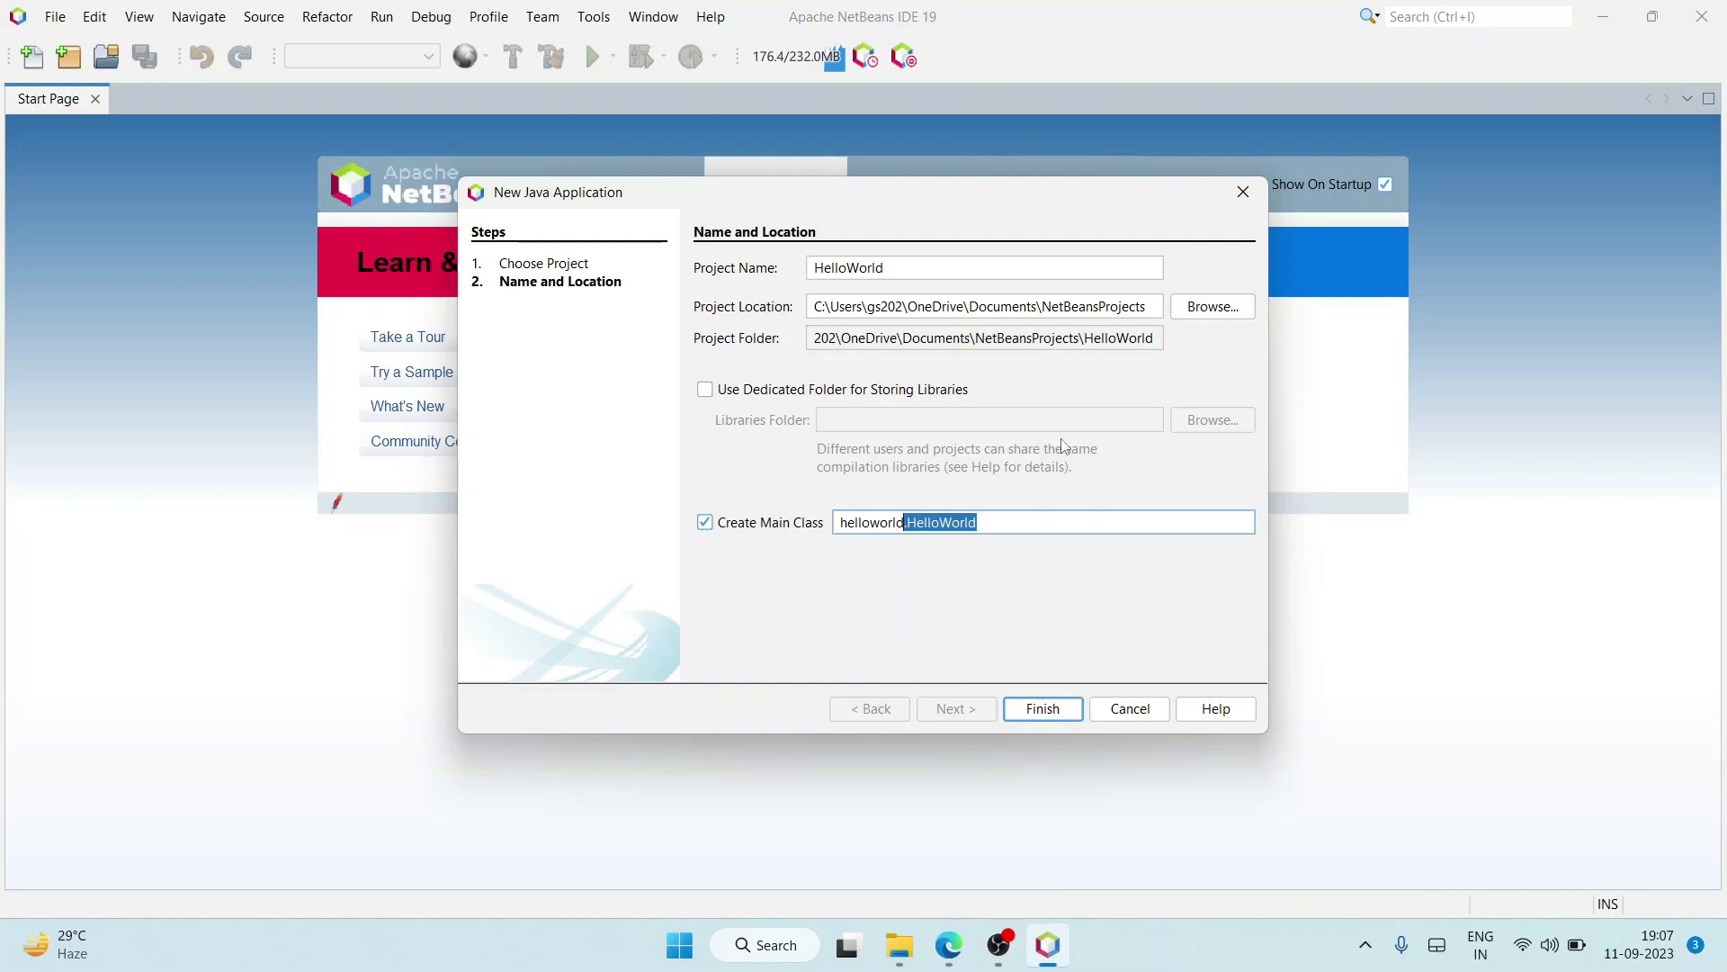
left_click(1049, 709)
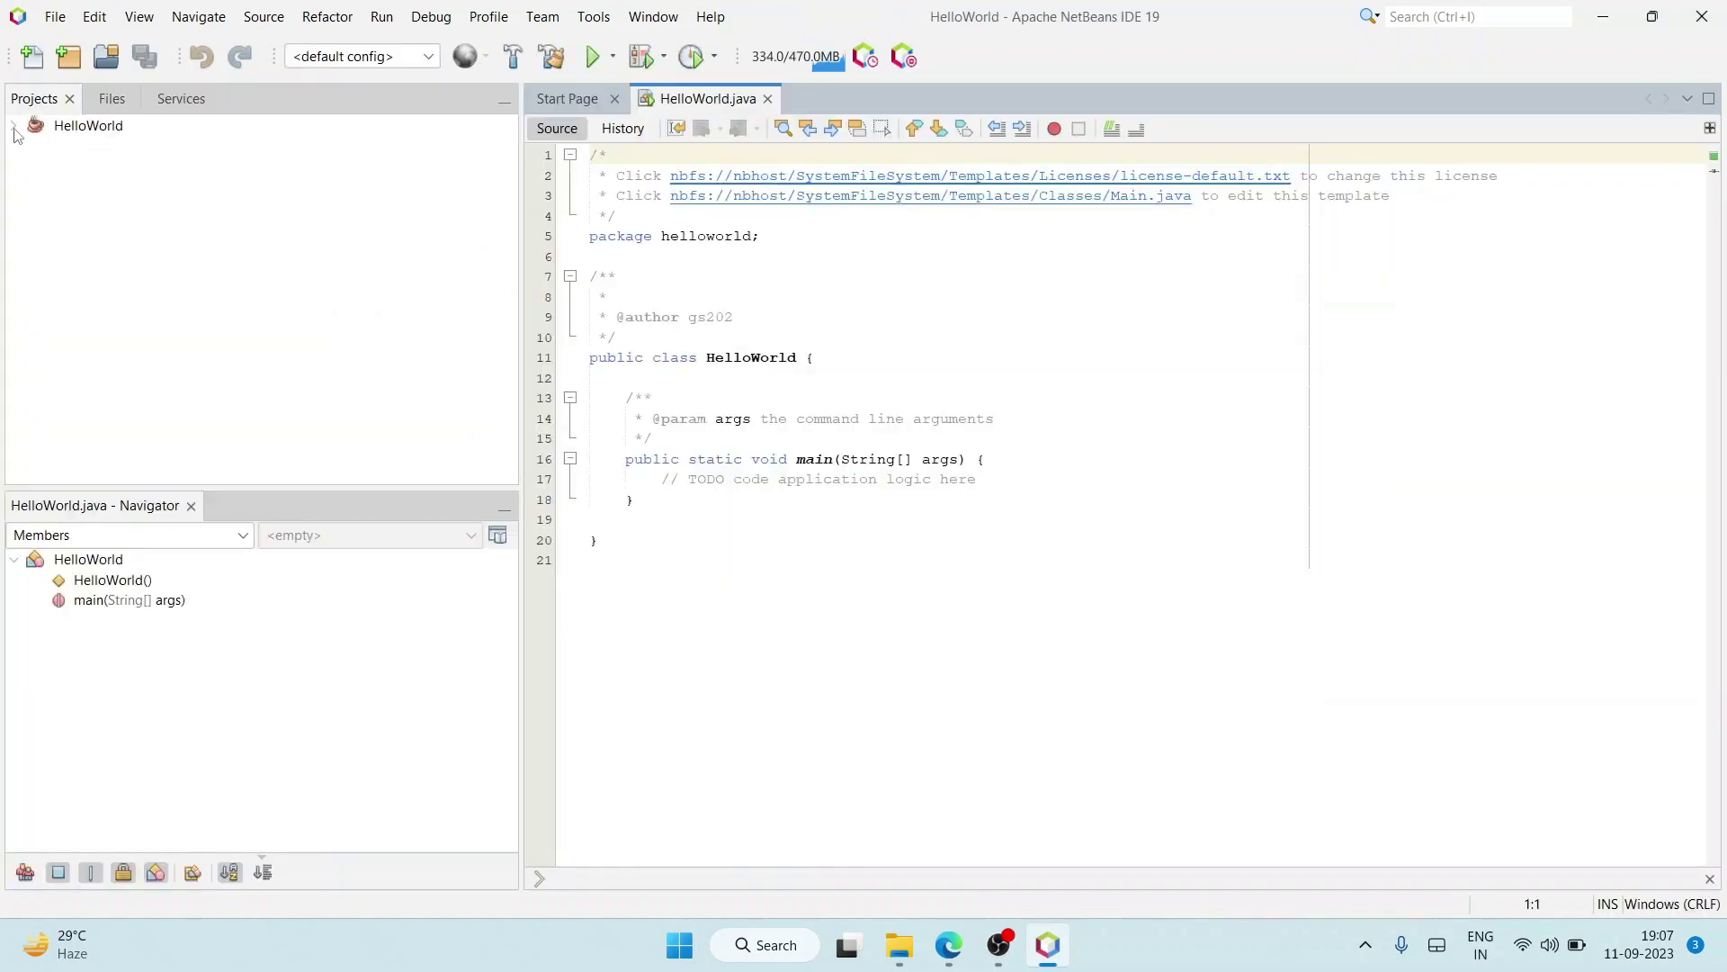
Step: Expand the HelloWorld project's source packages to HelloWorld.java and examine the main method's declaration in the code
left_click(14, 127)
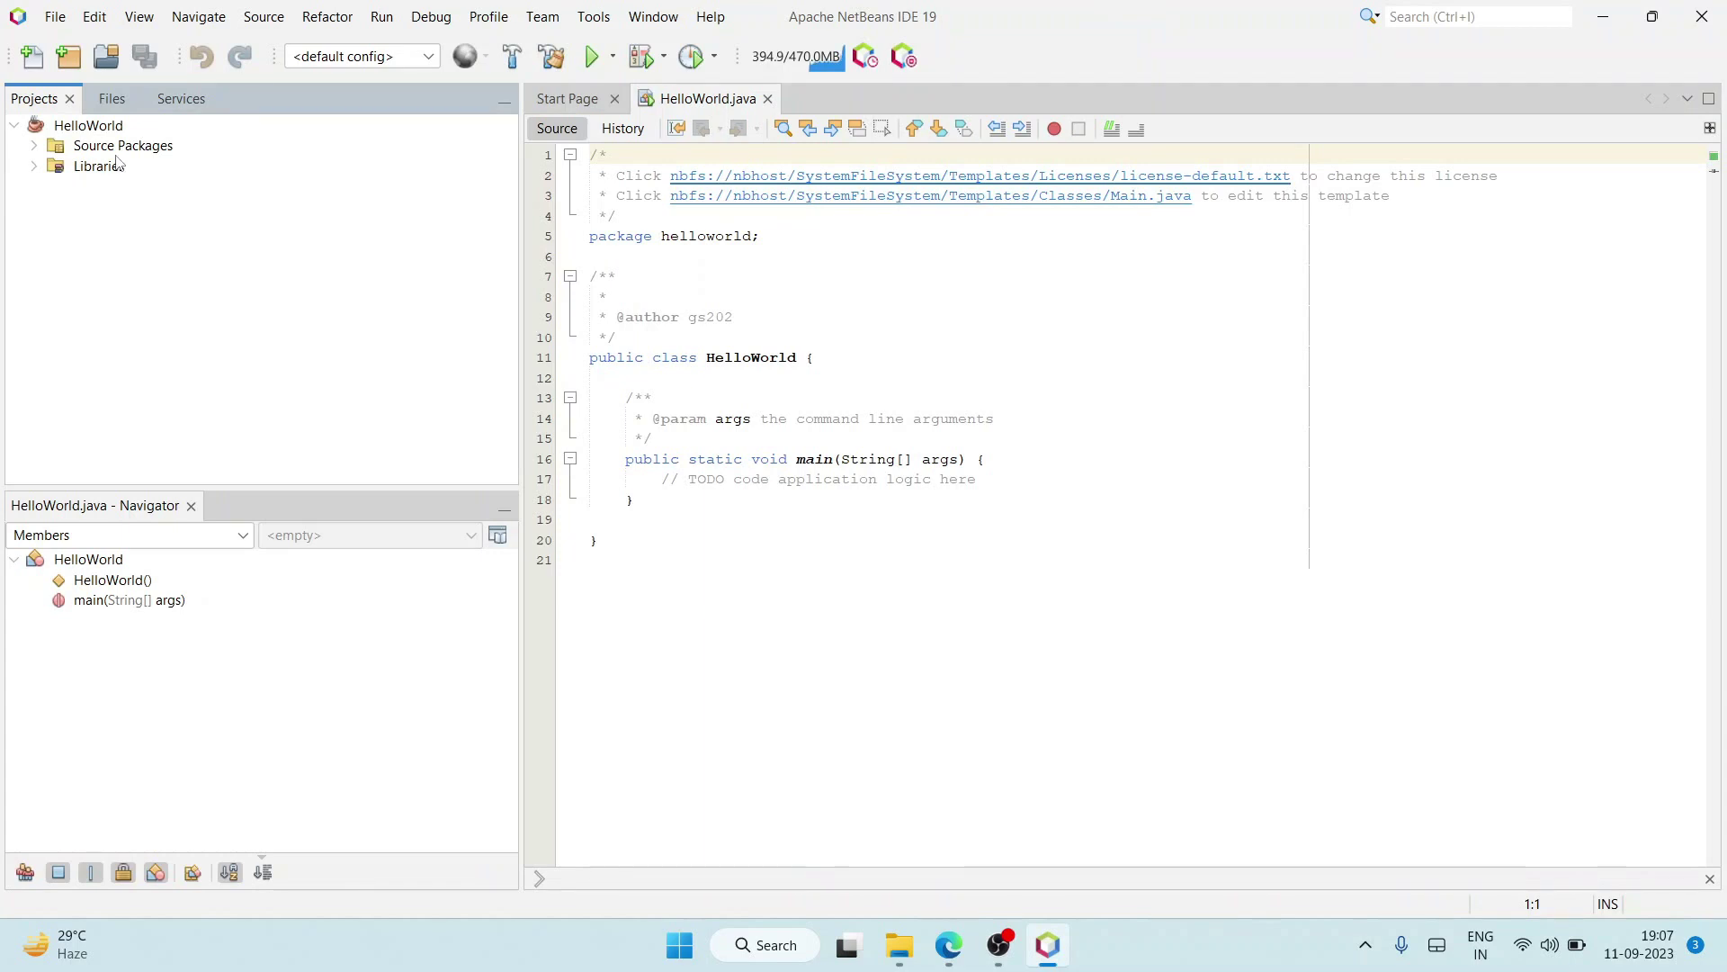
left_click(33, 148)
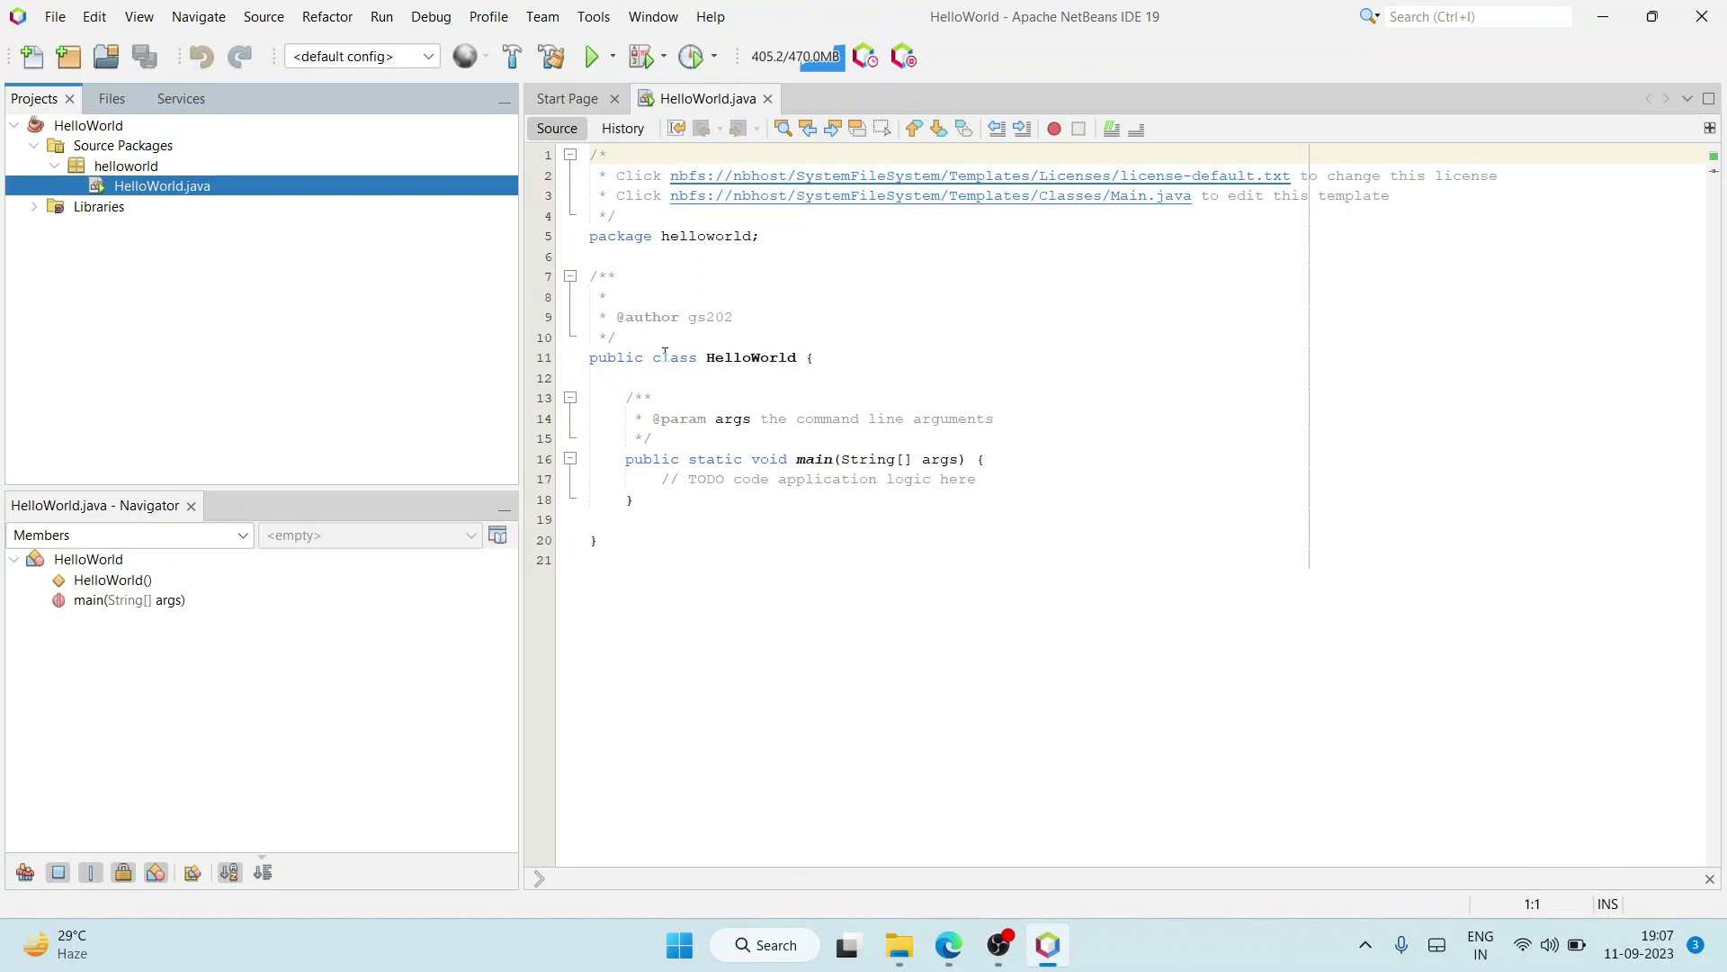
left_click(909, 321)
left_click_drag(734, 459, 1135, 470)
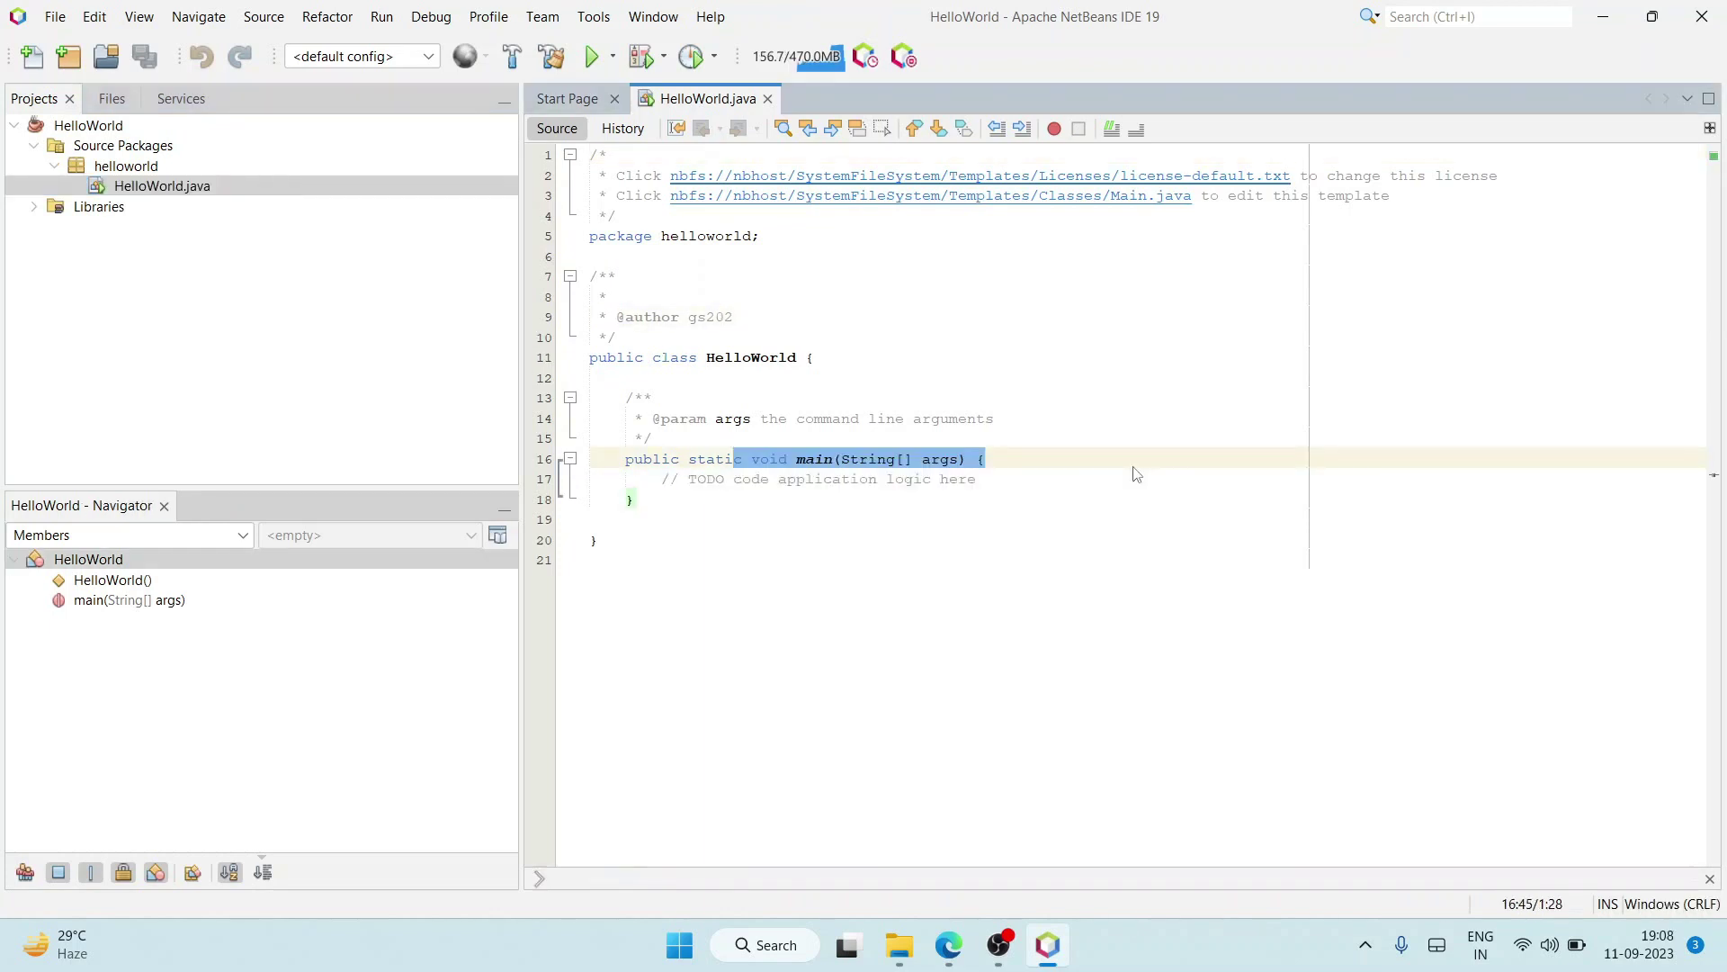
Step: Add the line System.out.println("Hello World"); below the TODO comment in the main method and run the project
left_click(1022, 475)
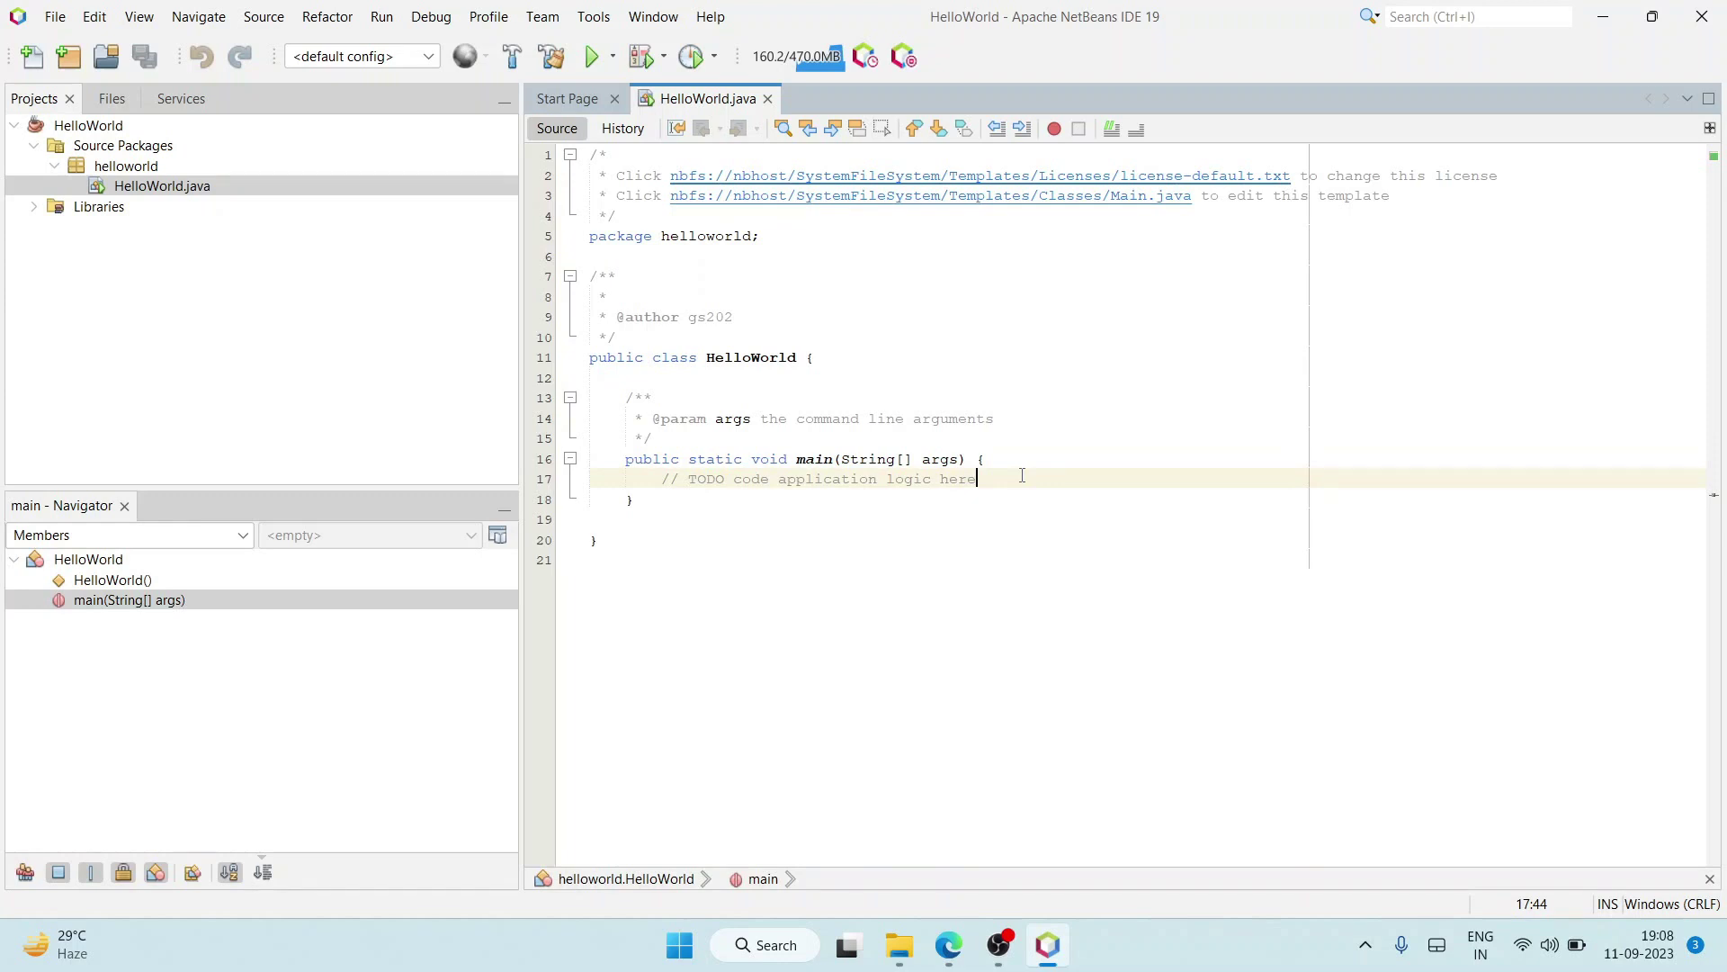
key("Return")
type("System.o")
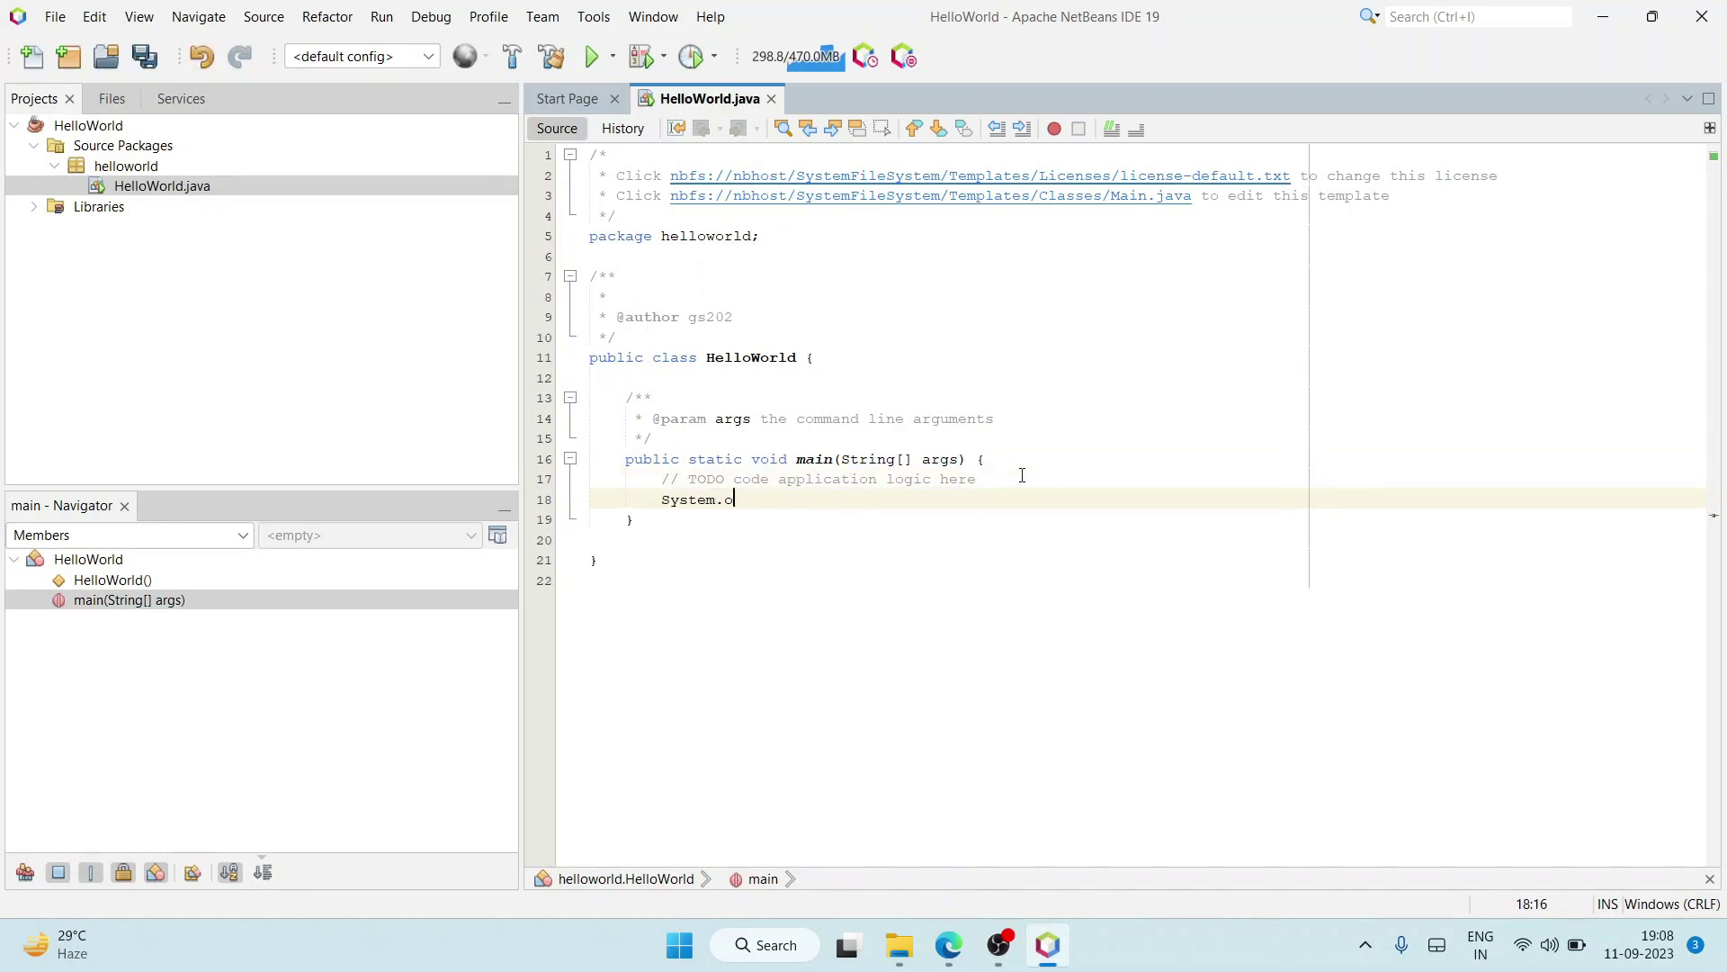
type("ut.pri")
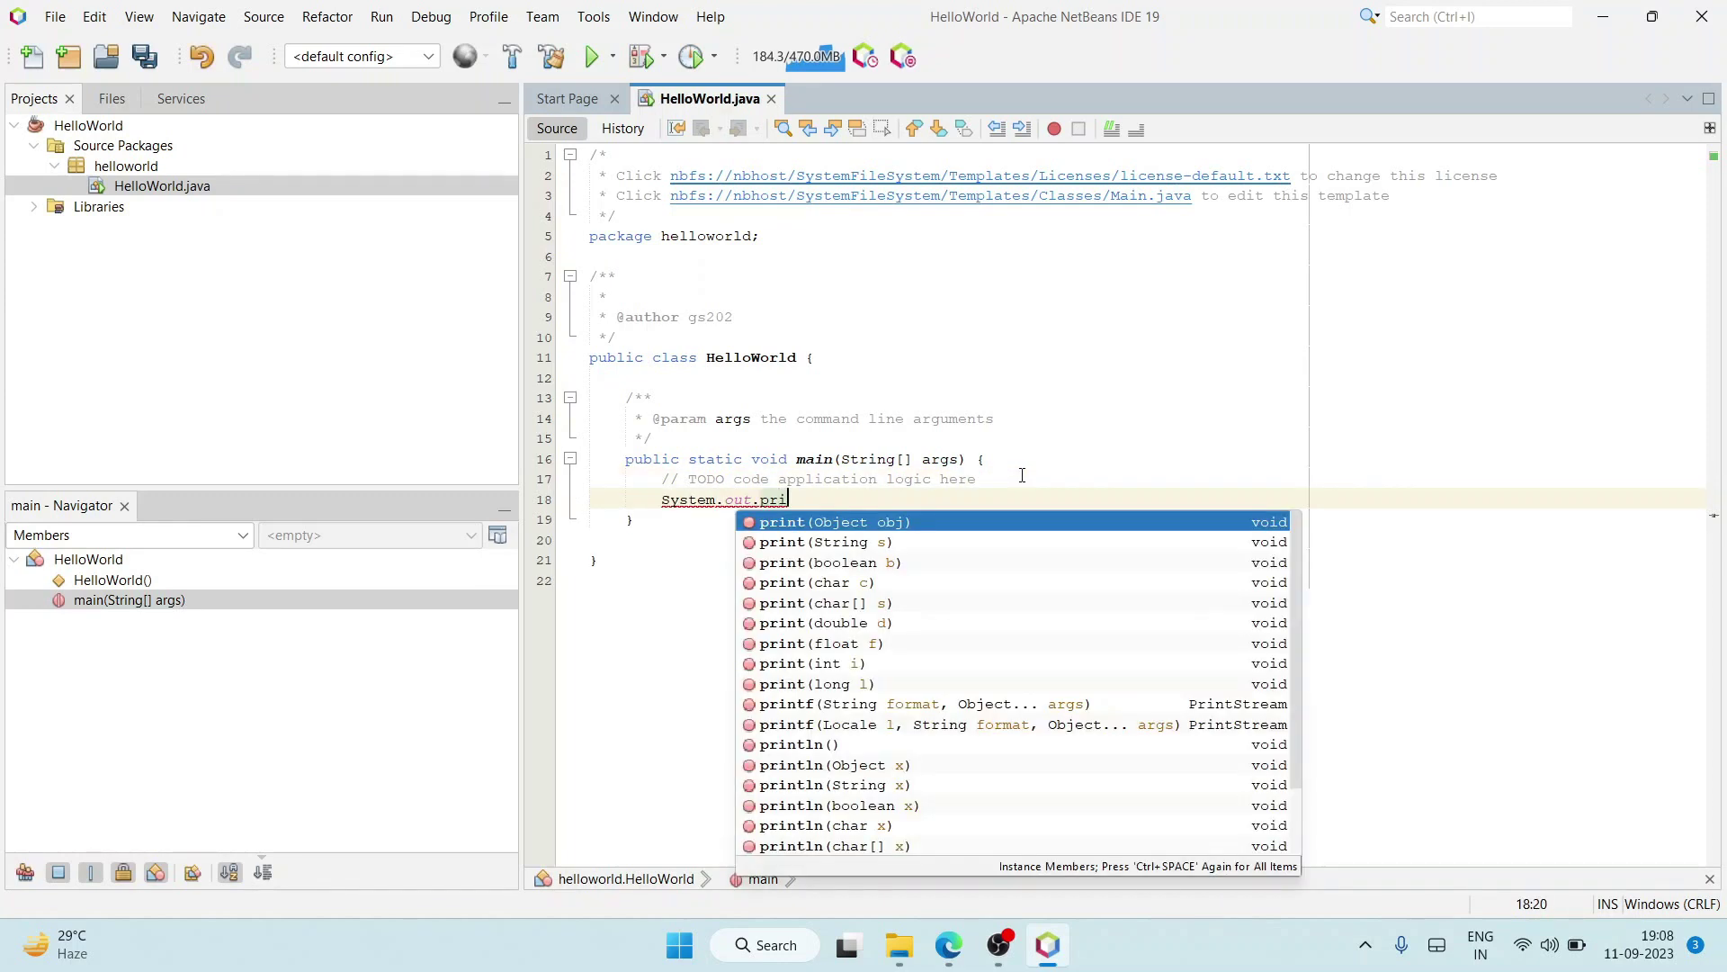
type("ntln(\"Hello World\");")
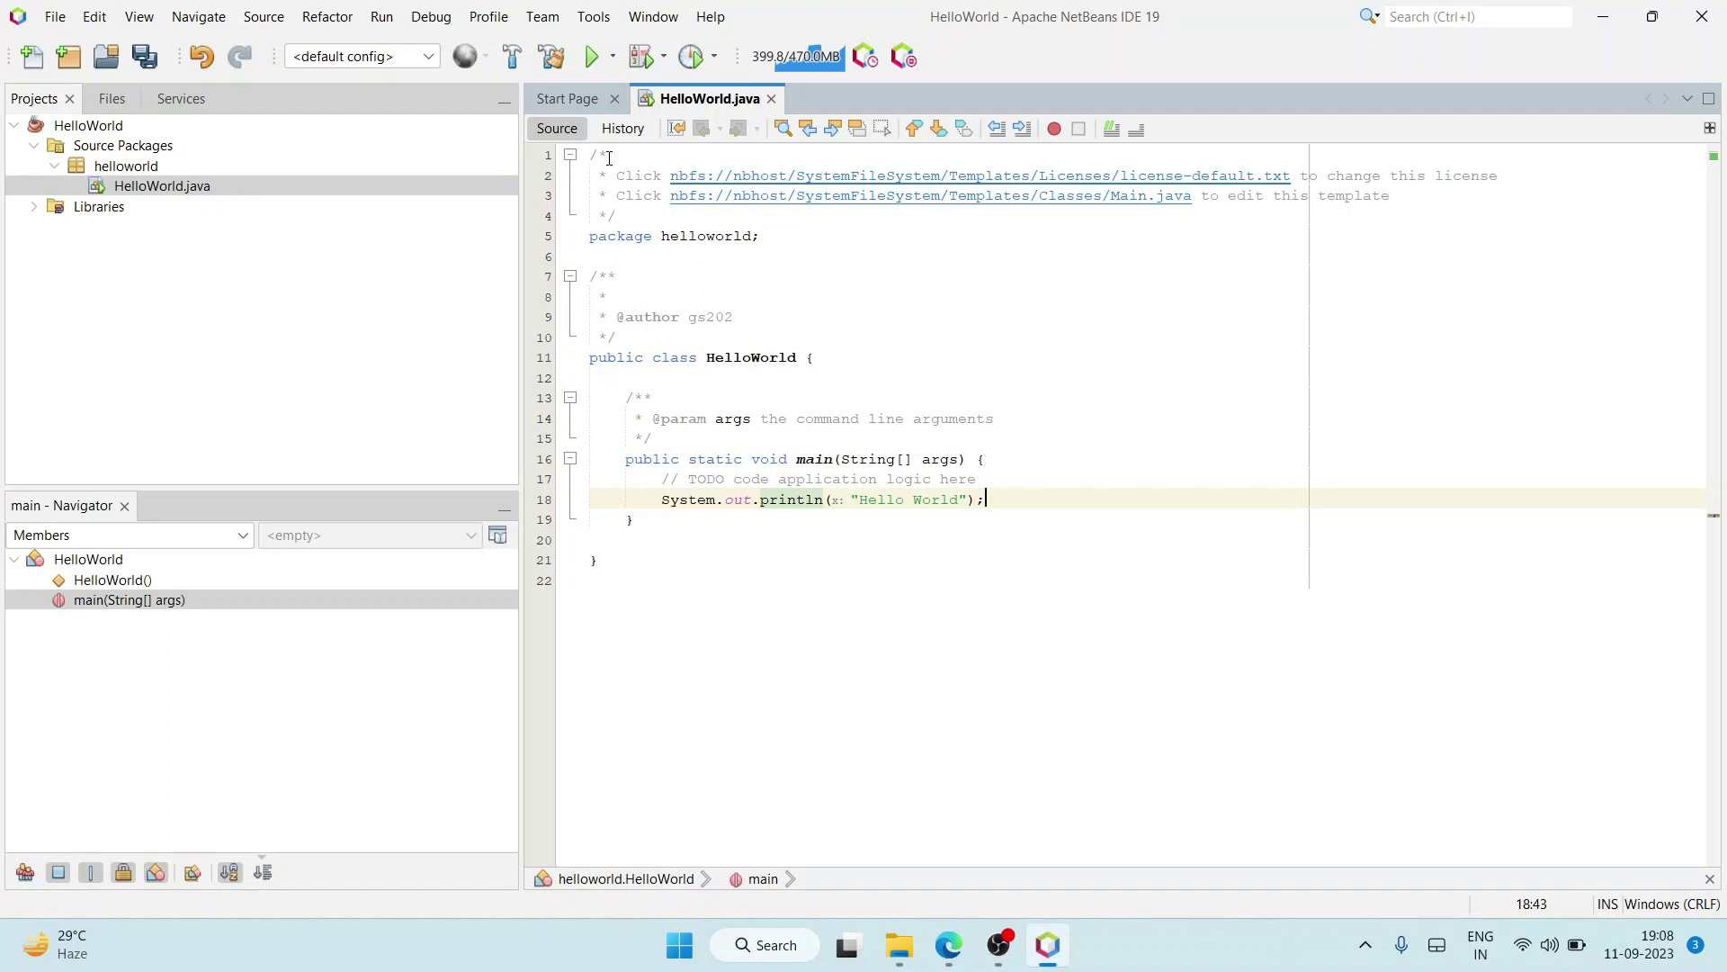
key("F6")
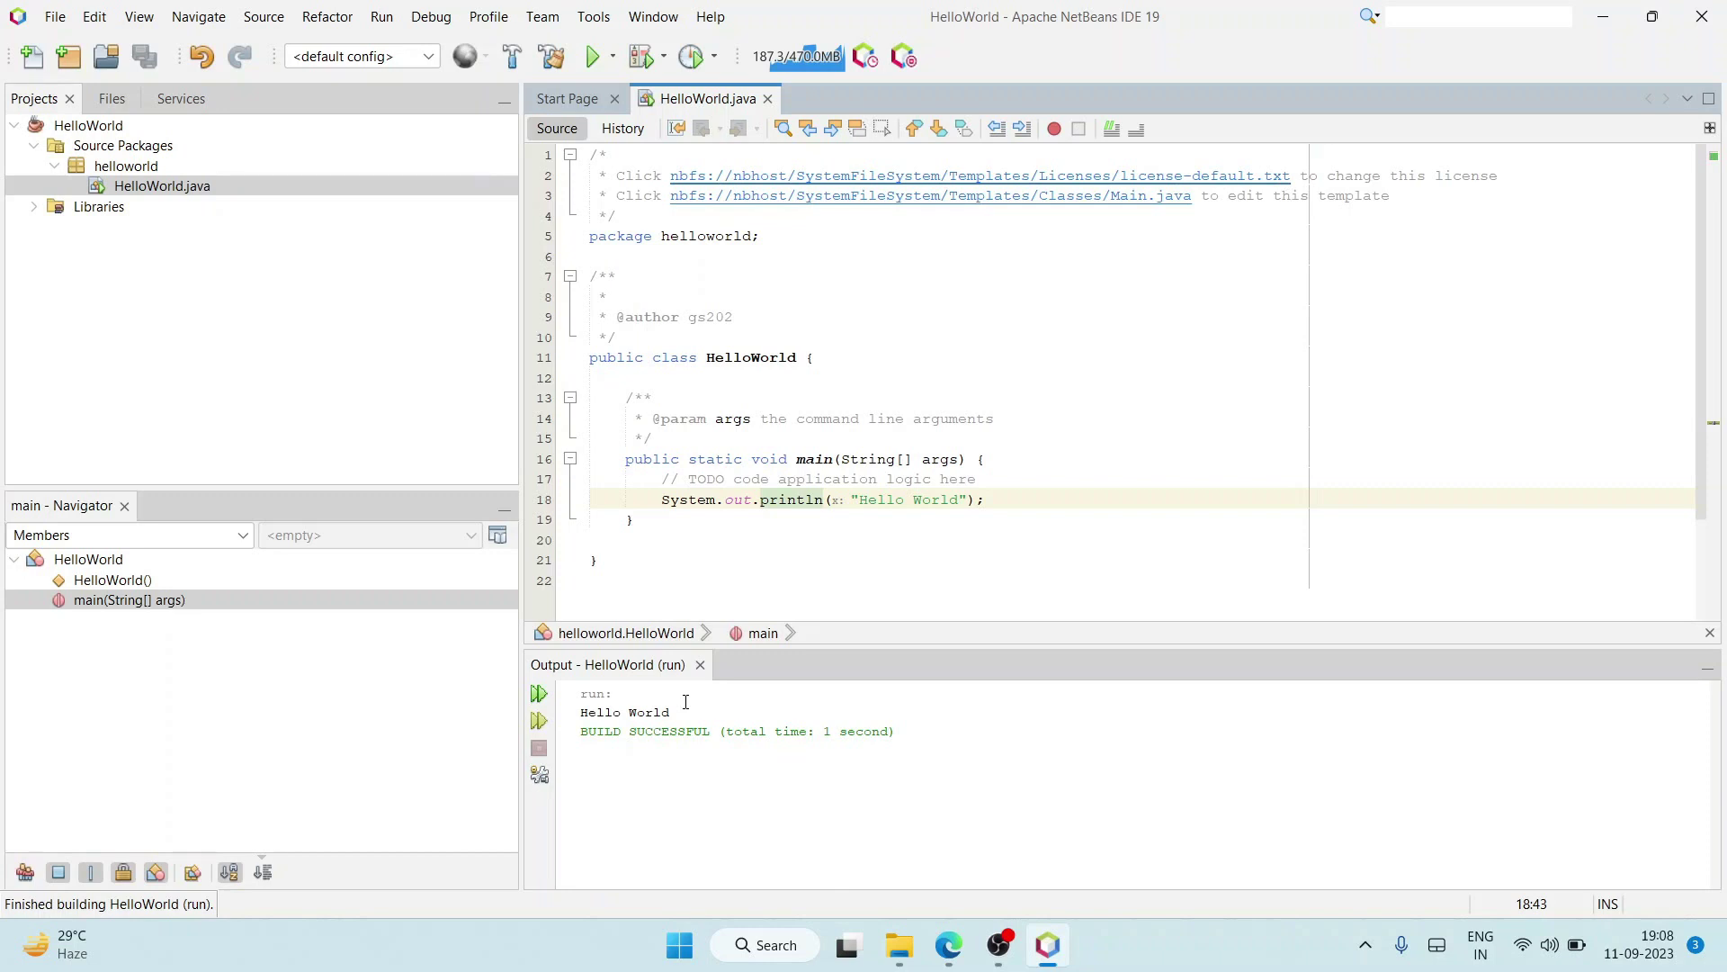
left_click(975, 741)
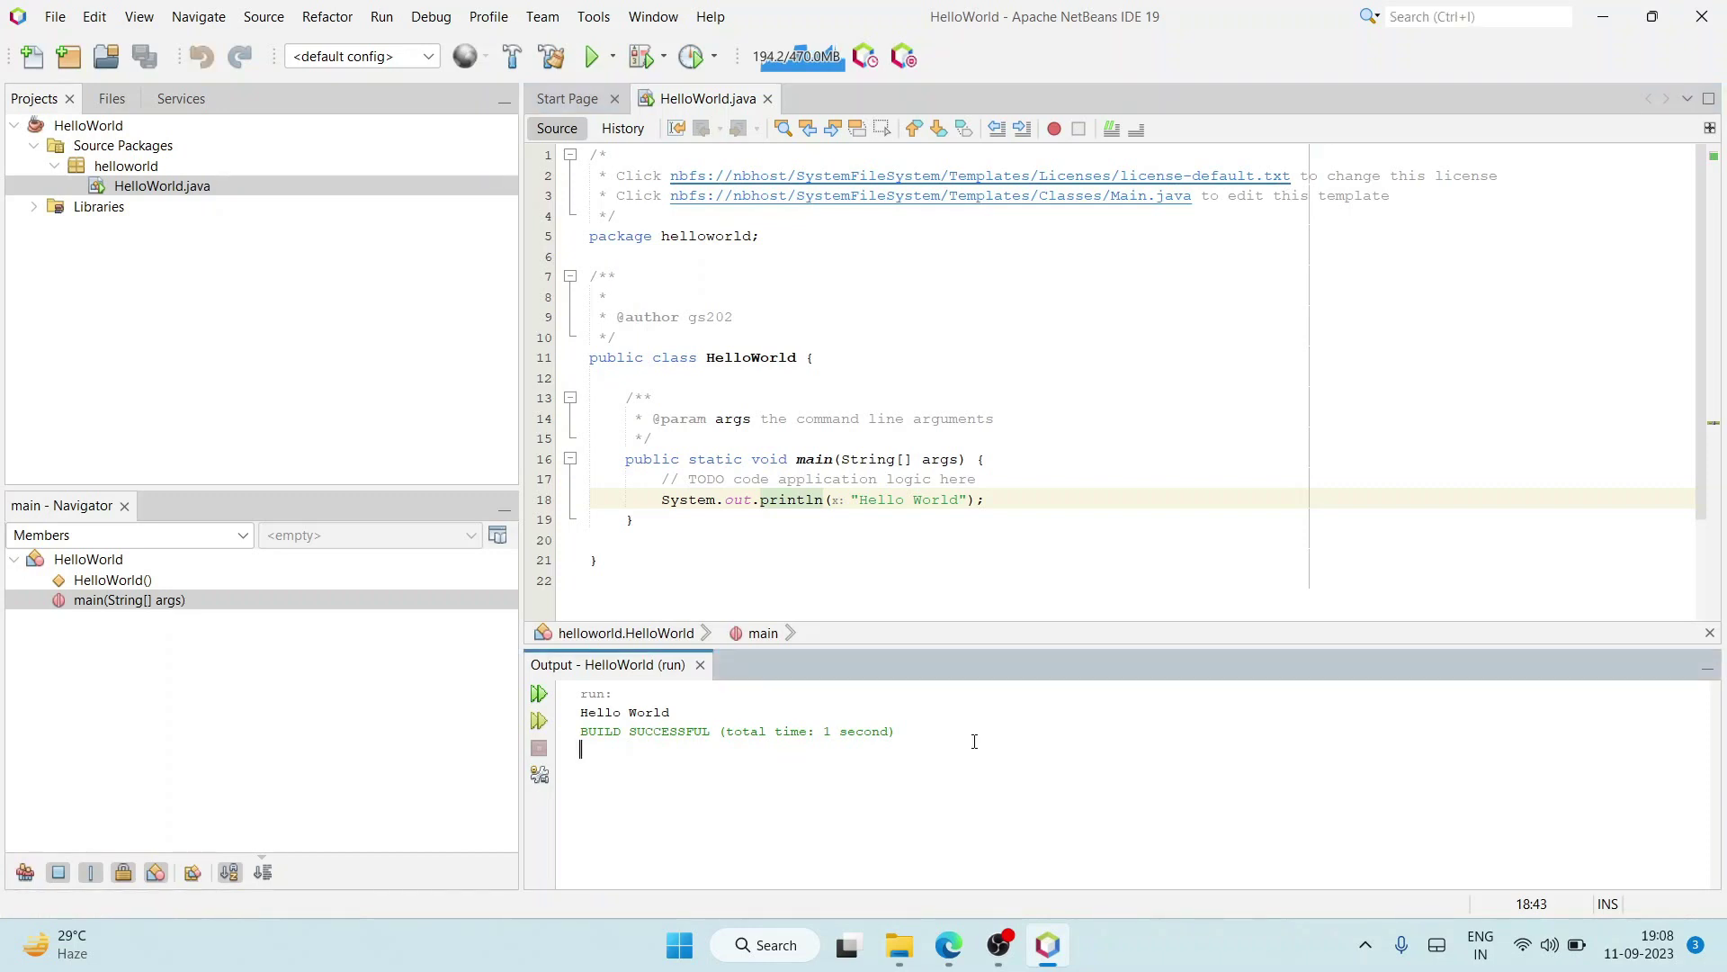